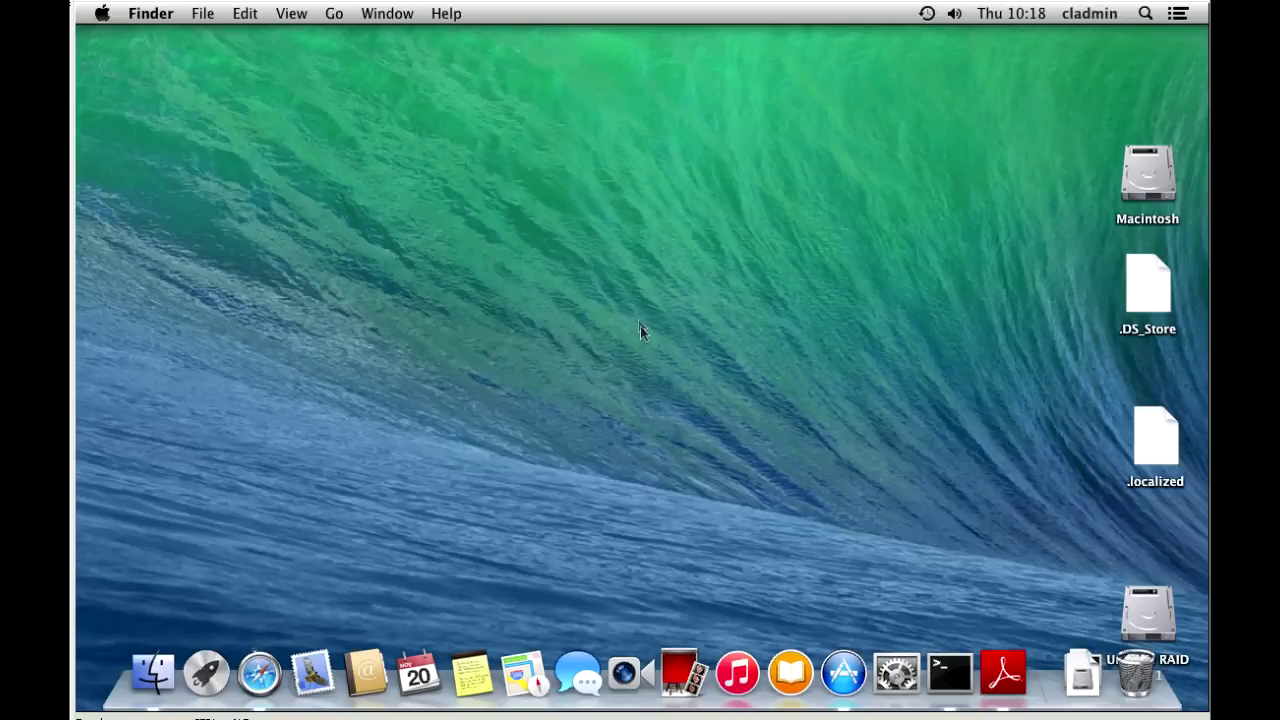
- Check the installed OS X version in About This Mac and which account is logged in
left_click(101, 15)
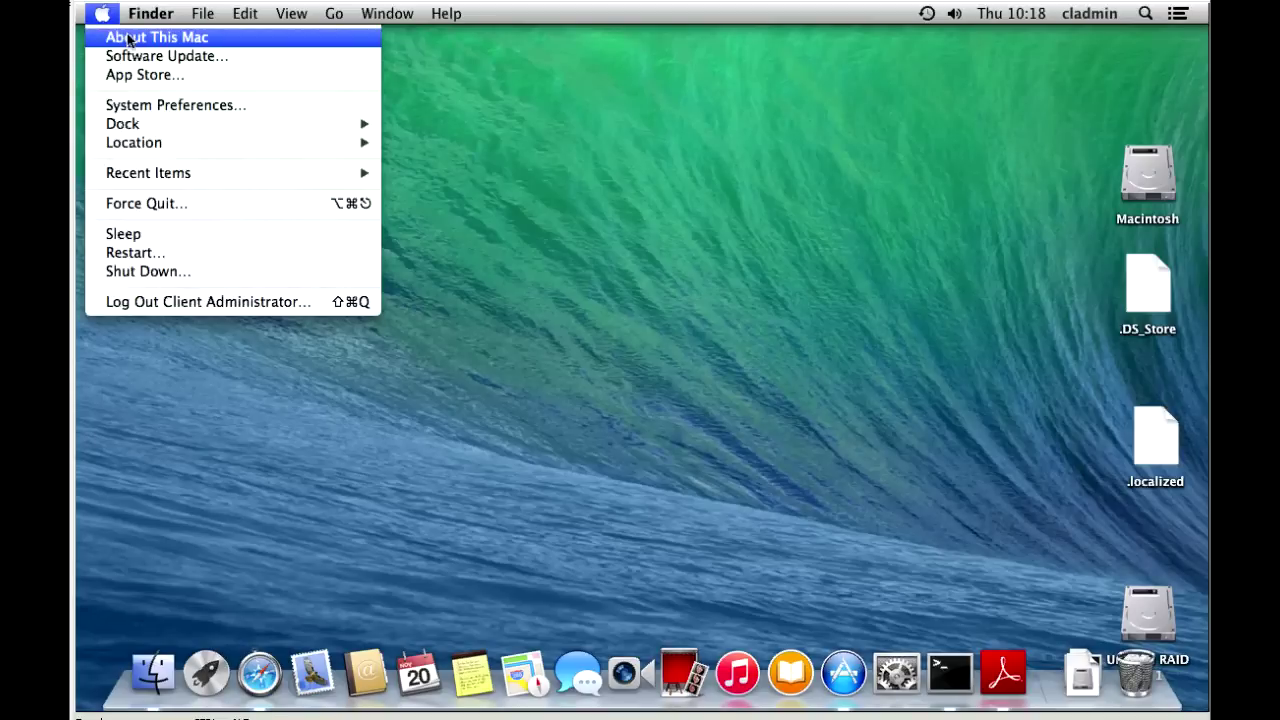
left_click(127, 40)
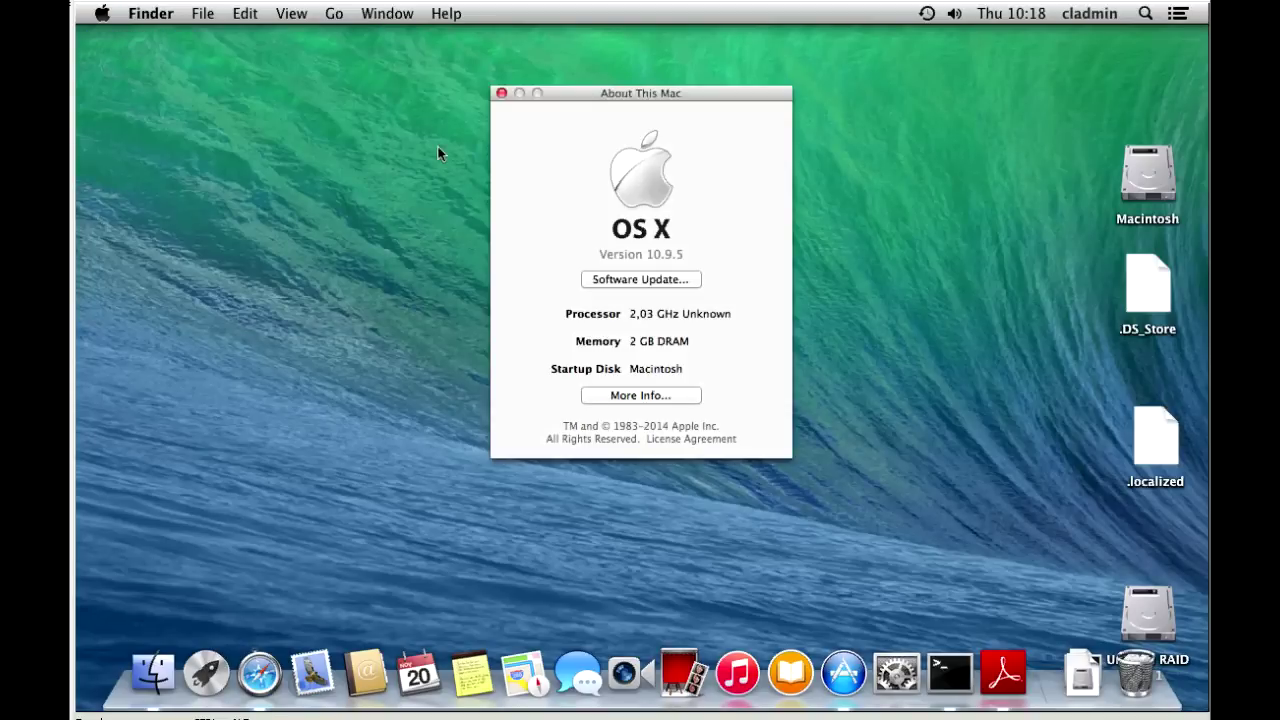
left_click(502, 93)
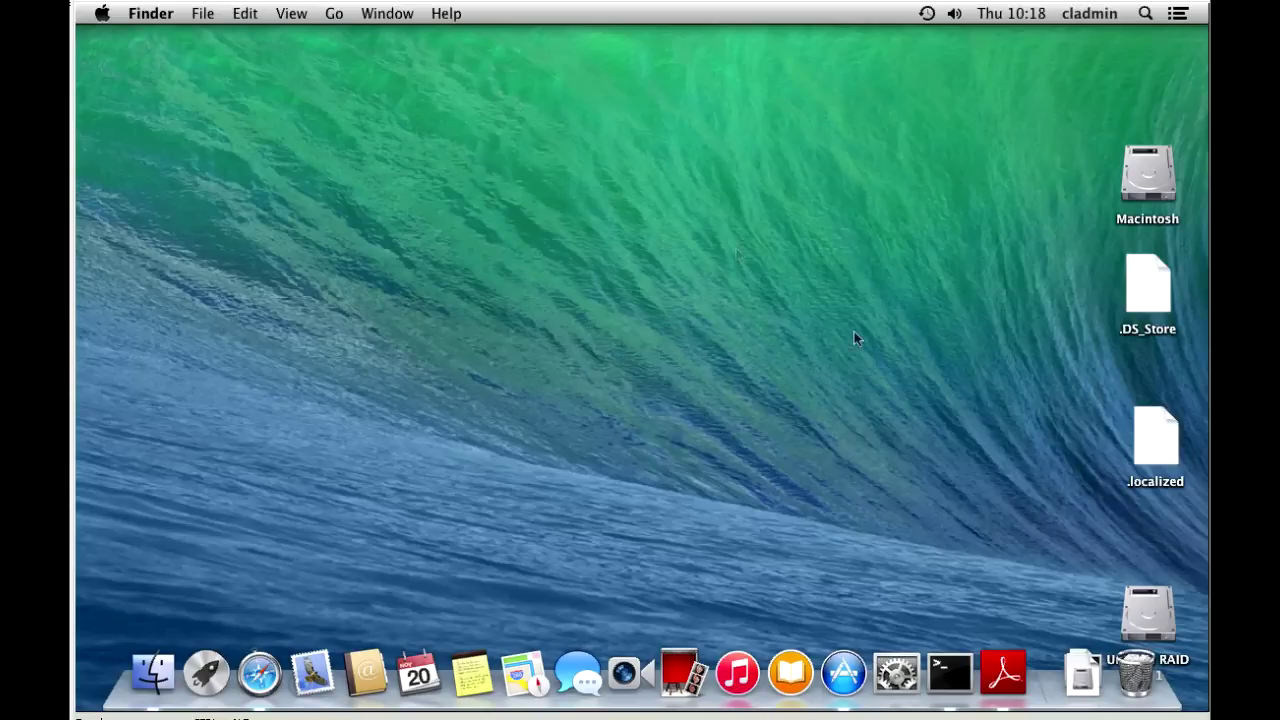
left_click(1097, 12)
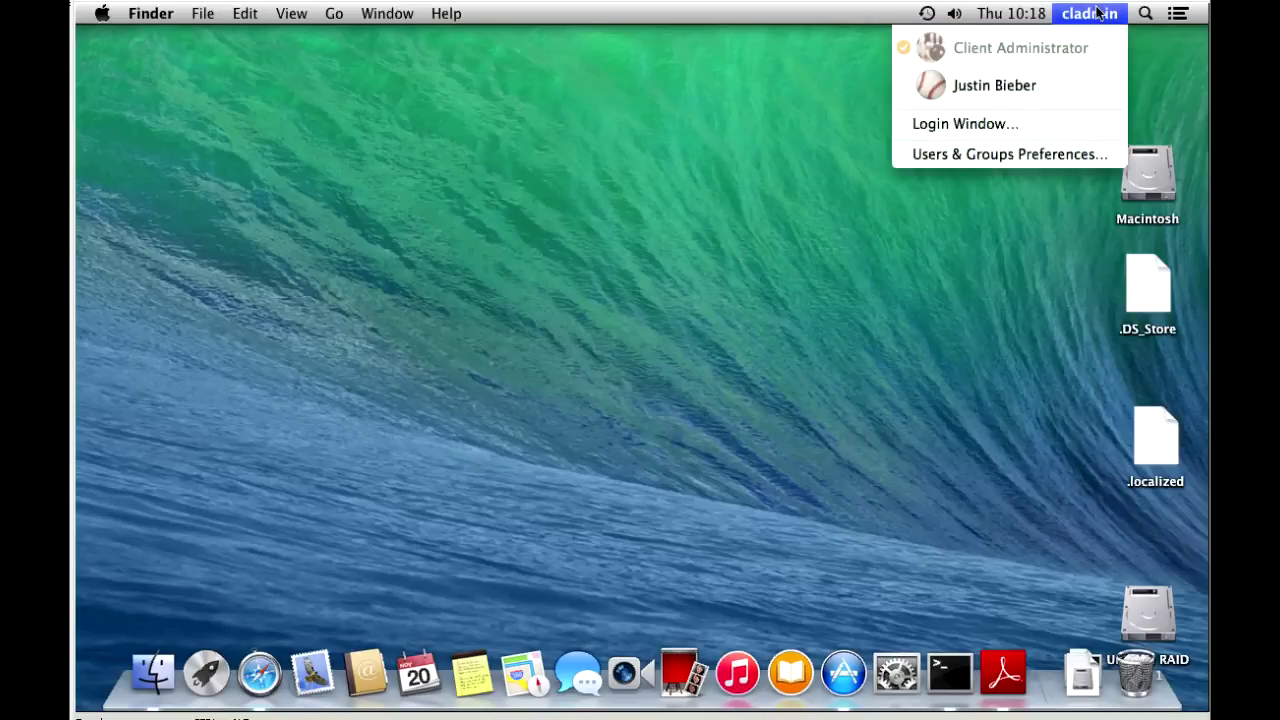
left_click(703, 152)
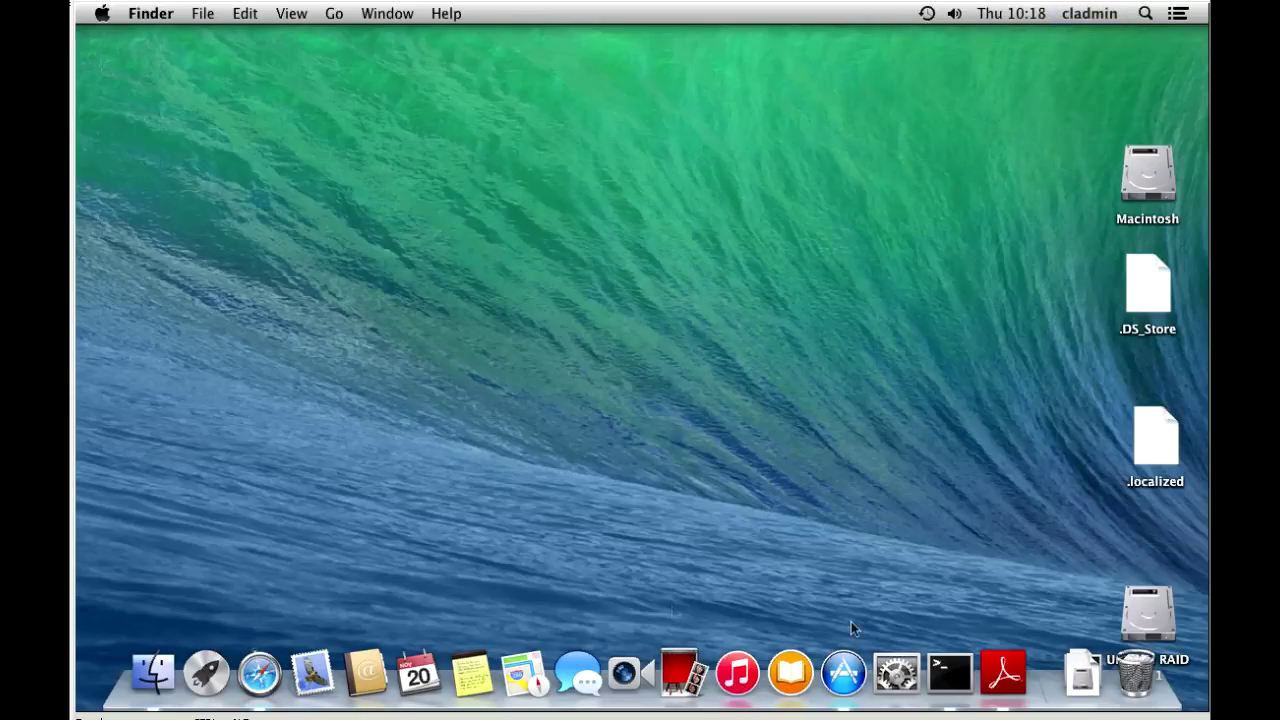
- Open the Login Options in the Users & Groups preferences
left_click(1100, 14)
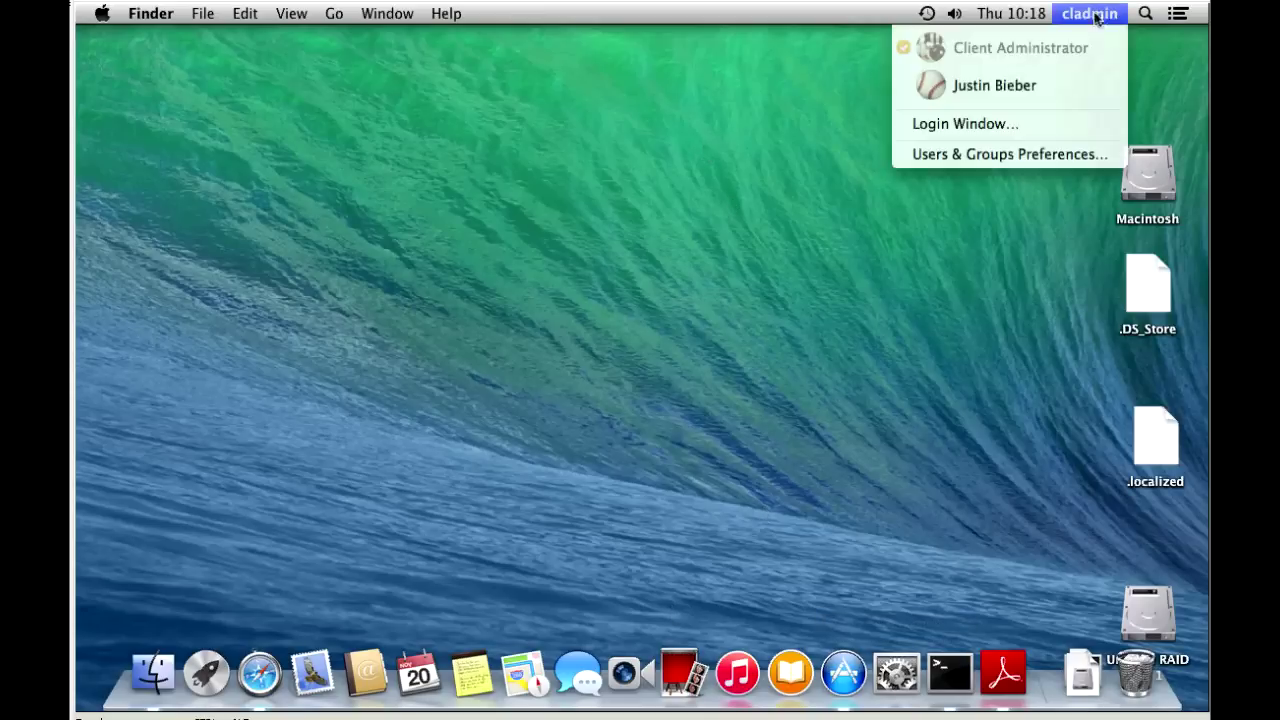
key("Return")
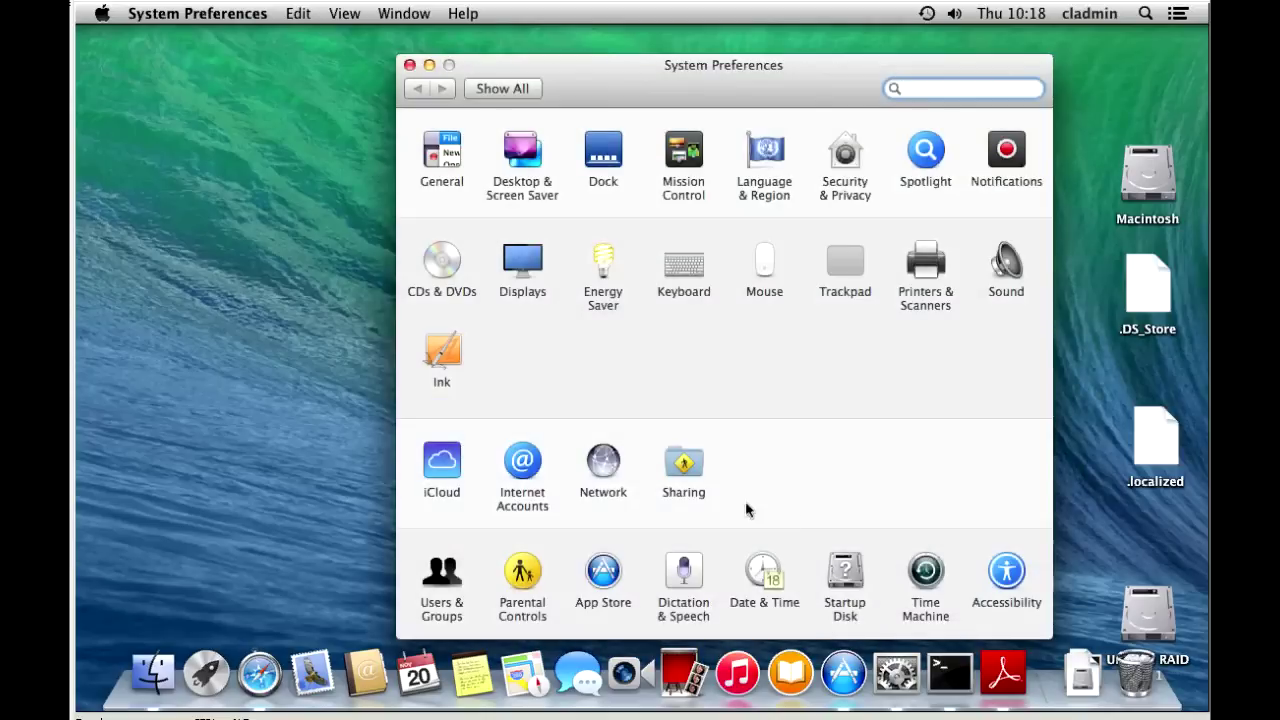
left_click(436, 590)
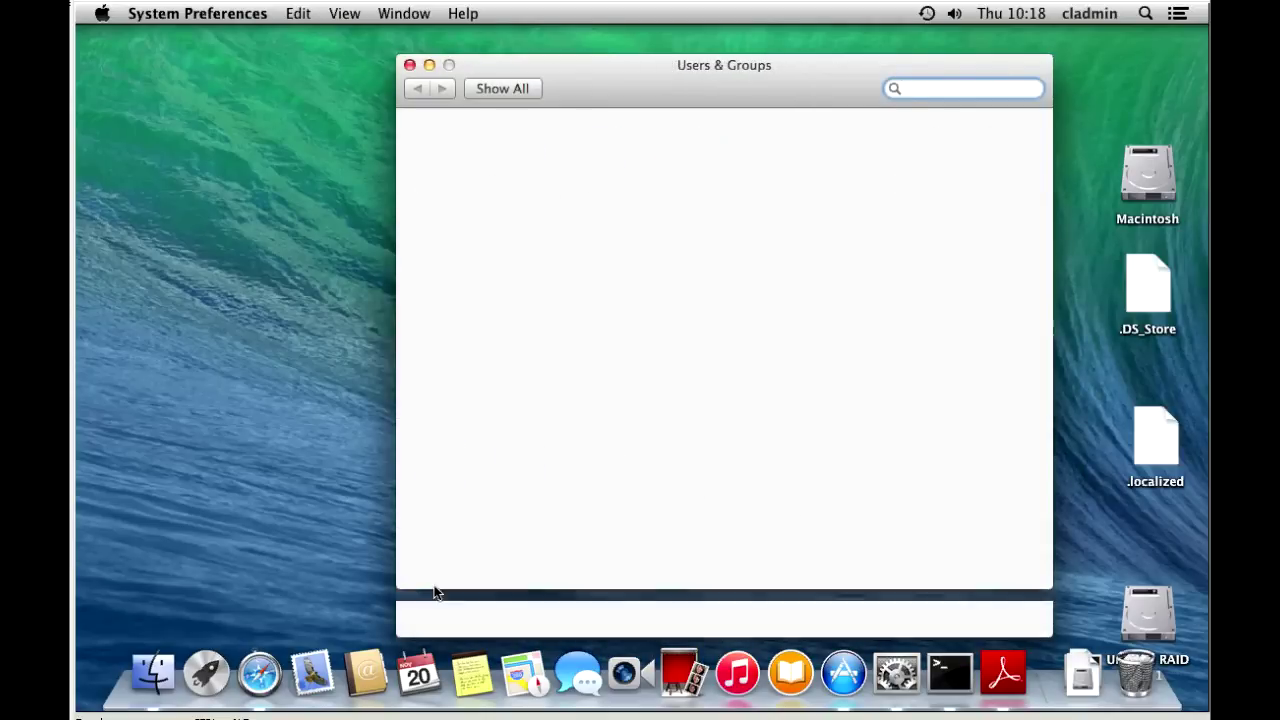
left_click(436, 526)
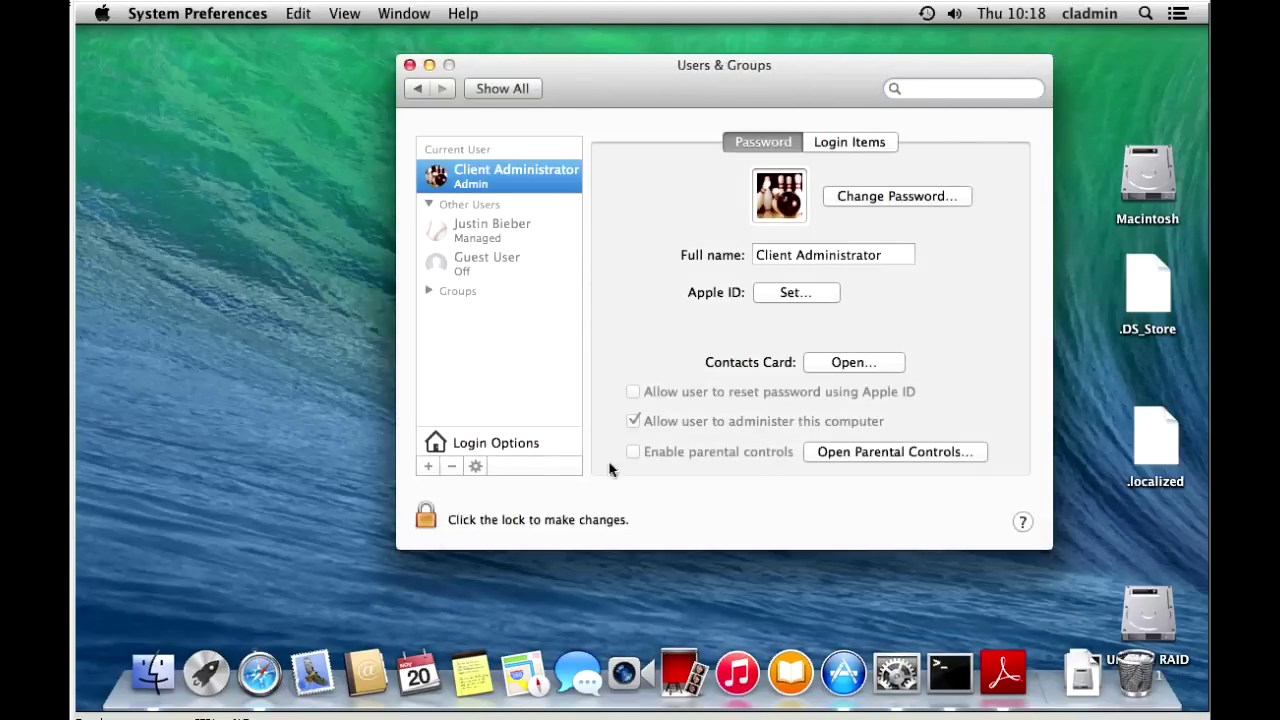
left_click(497, 445)
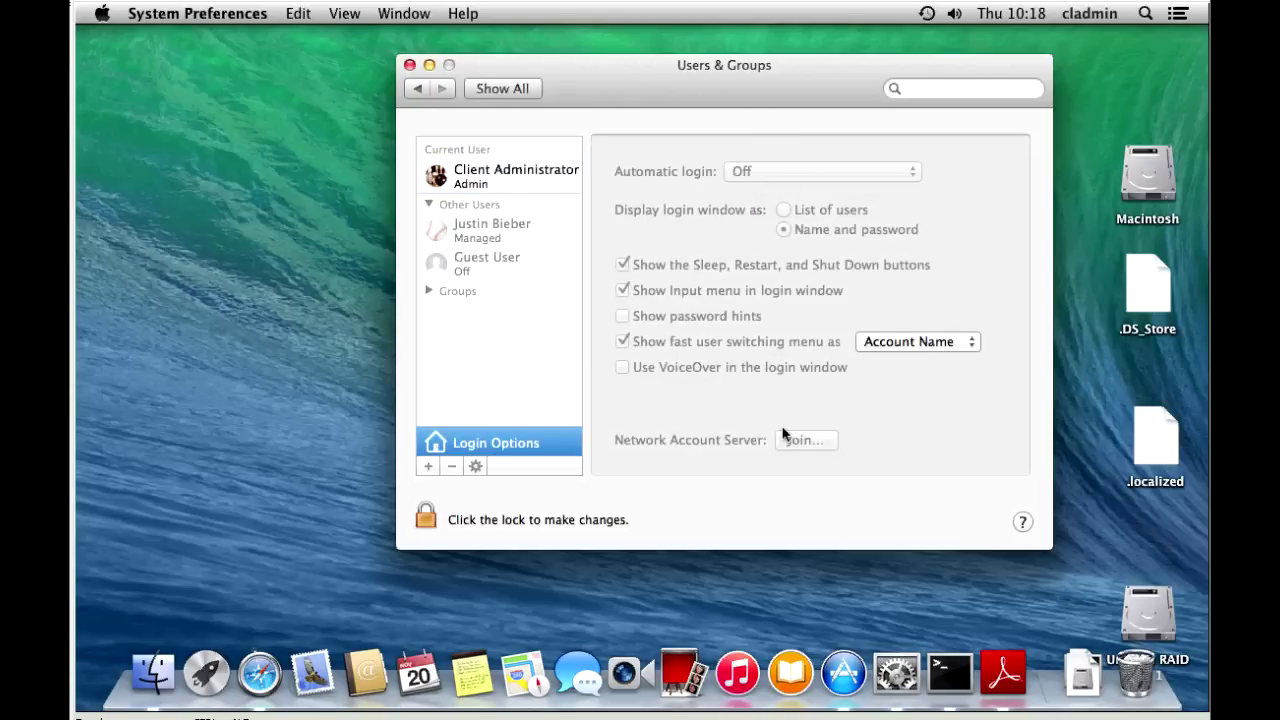
- Unlock the Users & Groups preferences by entering the local administrator's account password
left_click(427, 518)
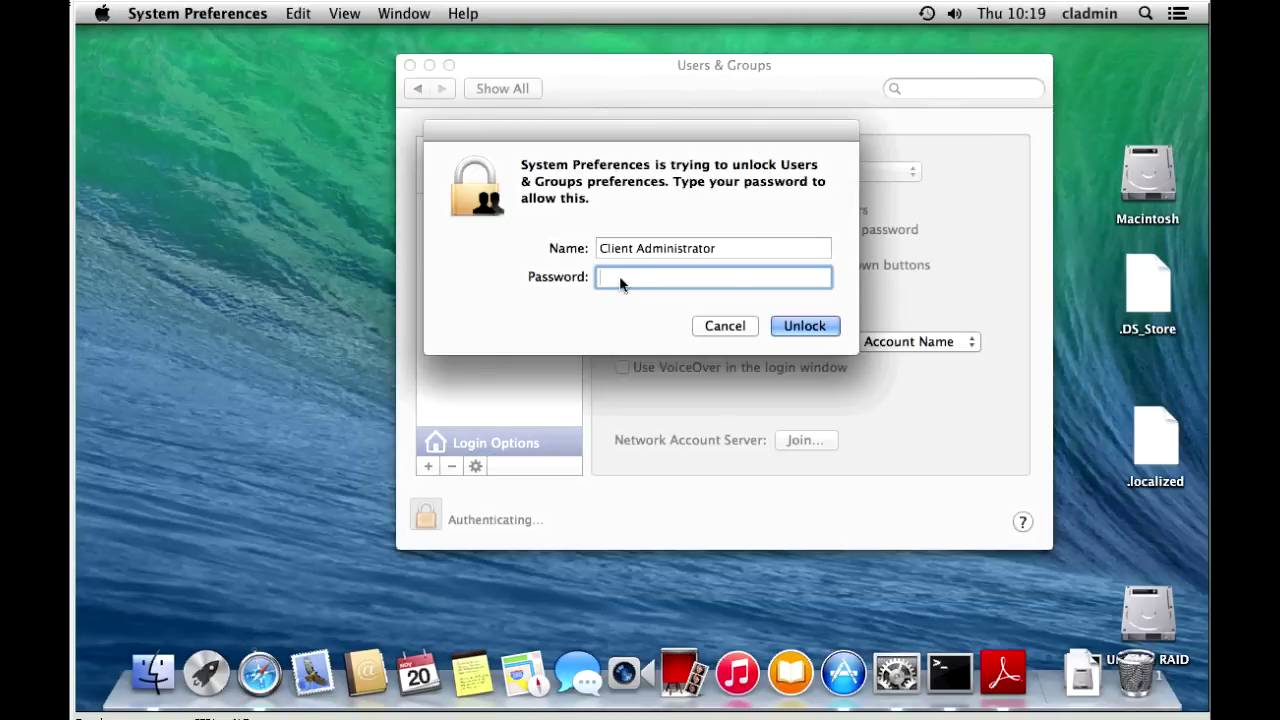
type("•••••••••••")
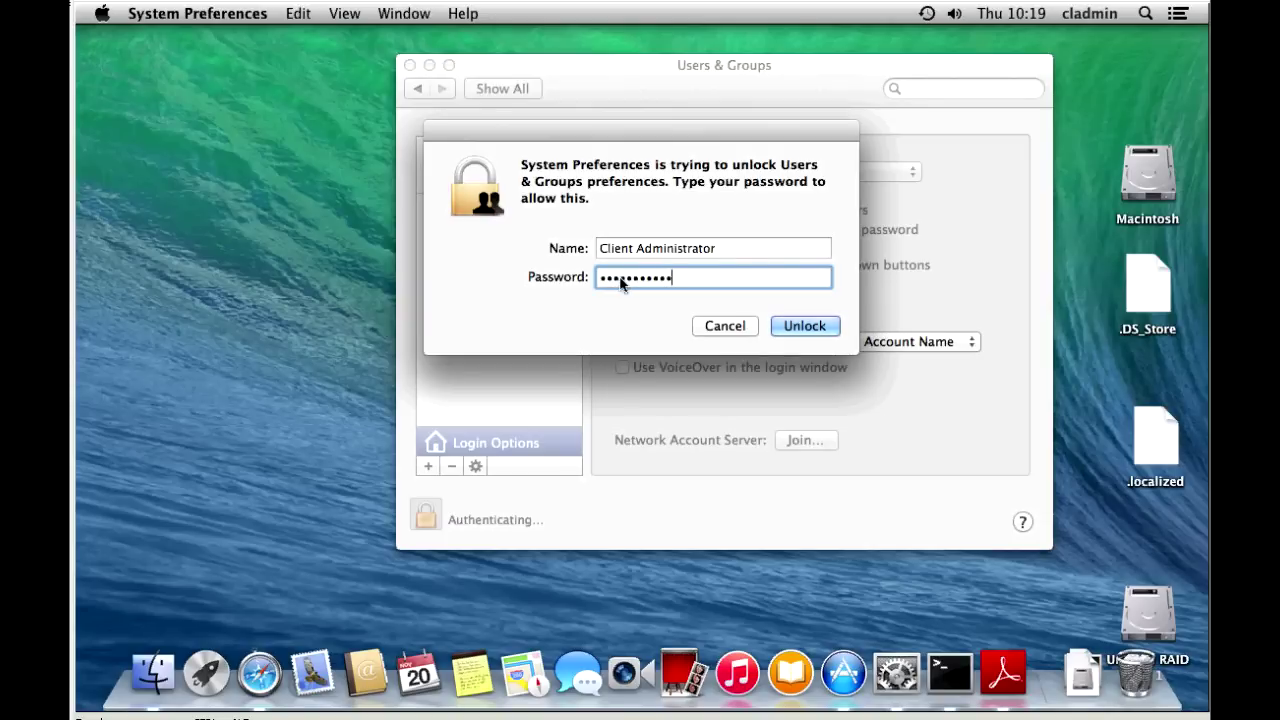
left_click(796, 330)
- Try to join the network account server bierbrauer.local from the Login Options
left_click(803, 443)
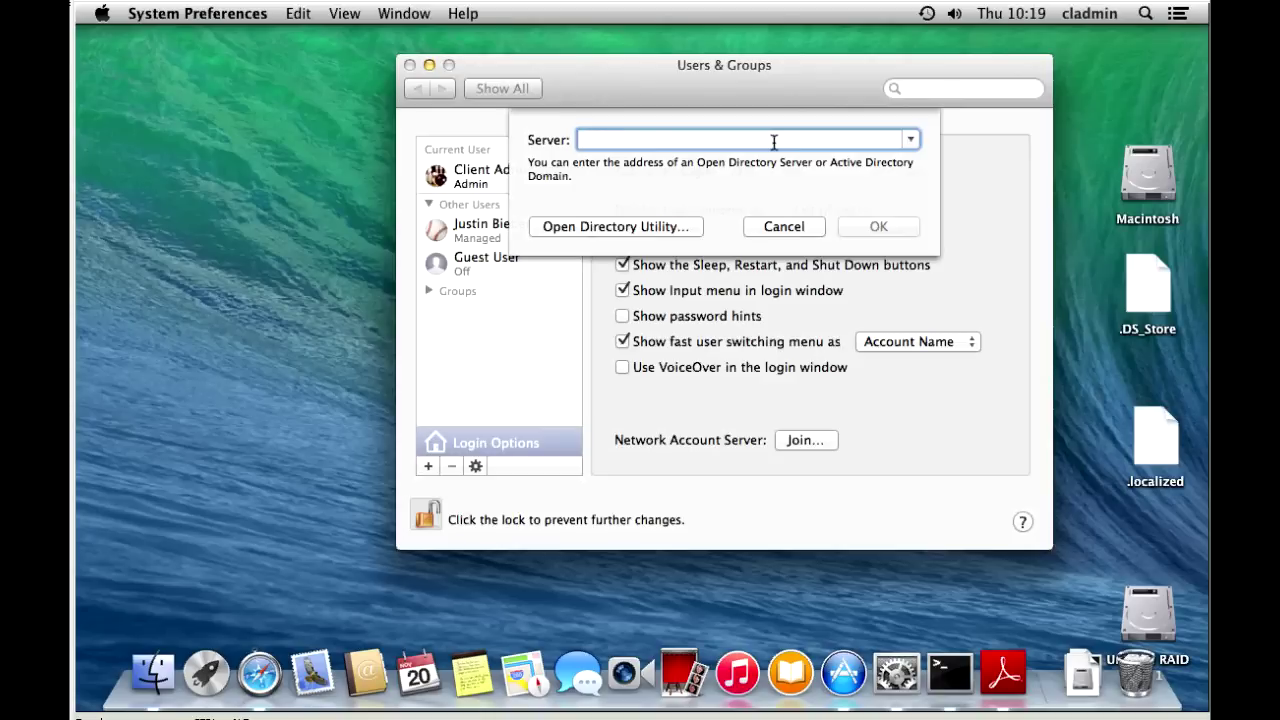
type("bierb")
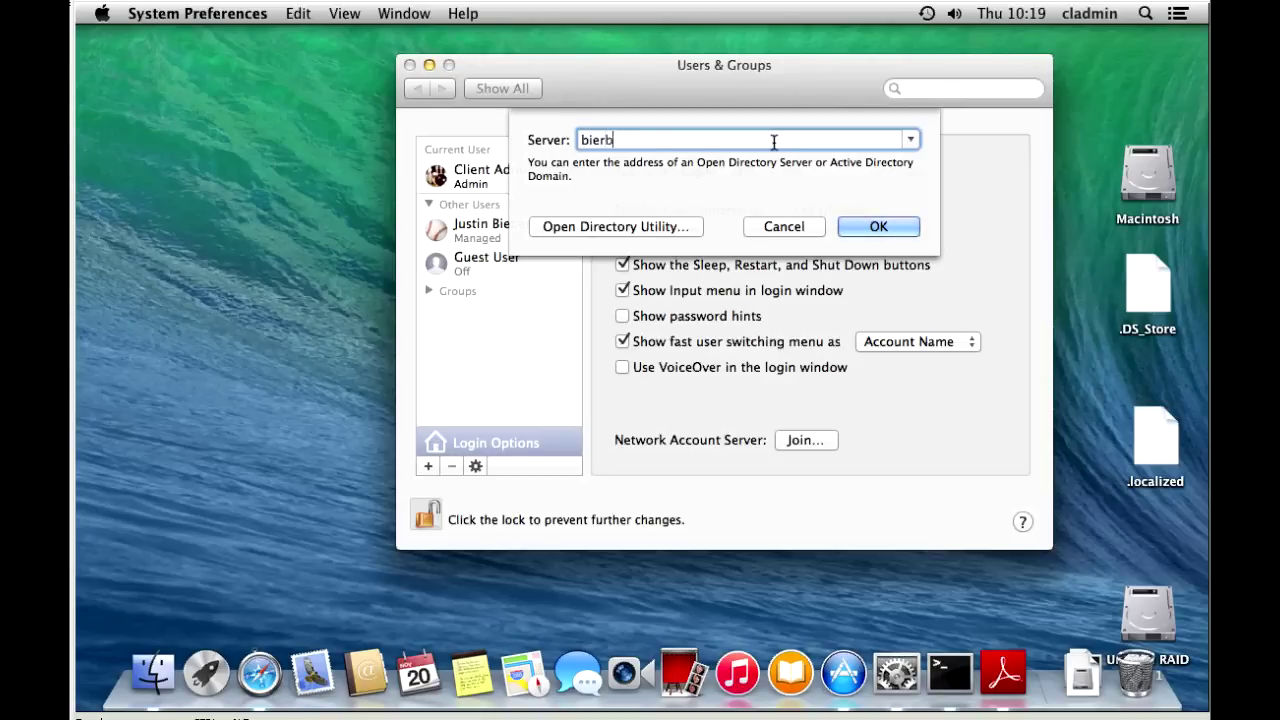
type("rauer.local")
left_click(904, 236)
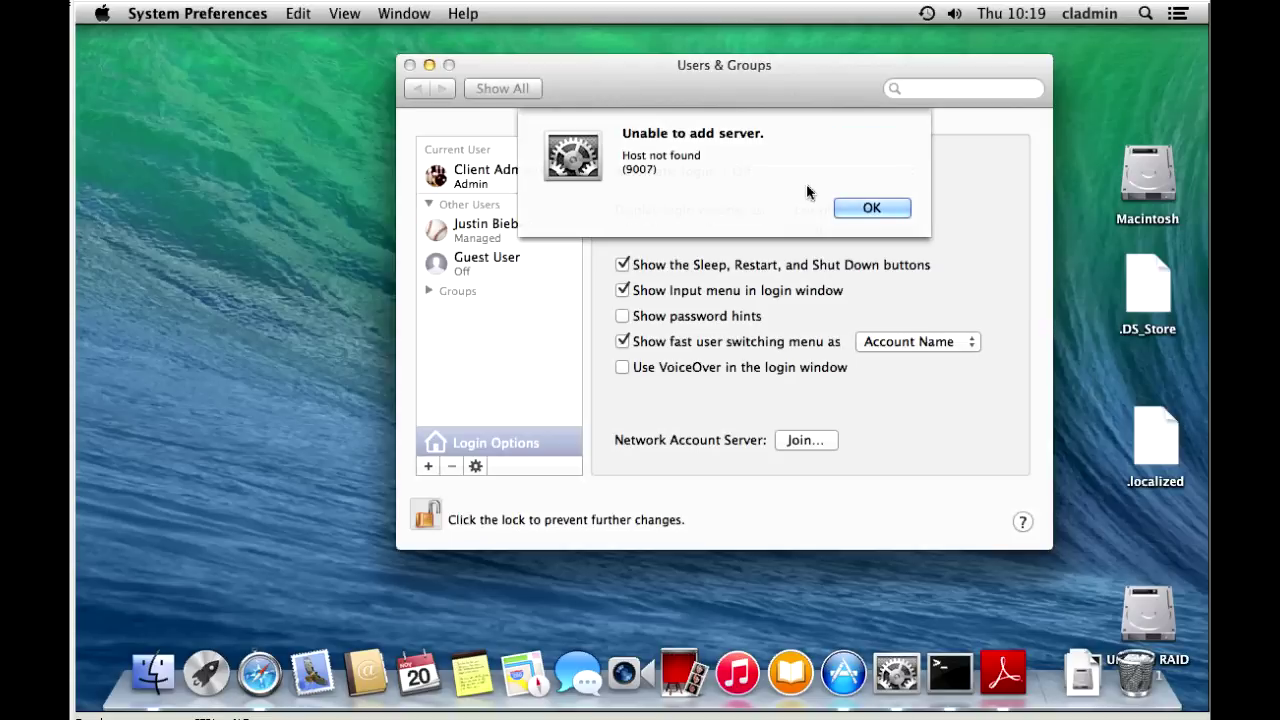
left_click(872, 207)
- Open Directory Utility from the network account server settings and unlock it with the local administrator's account password
left_click(804, 443)
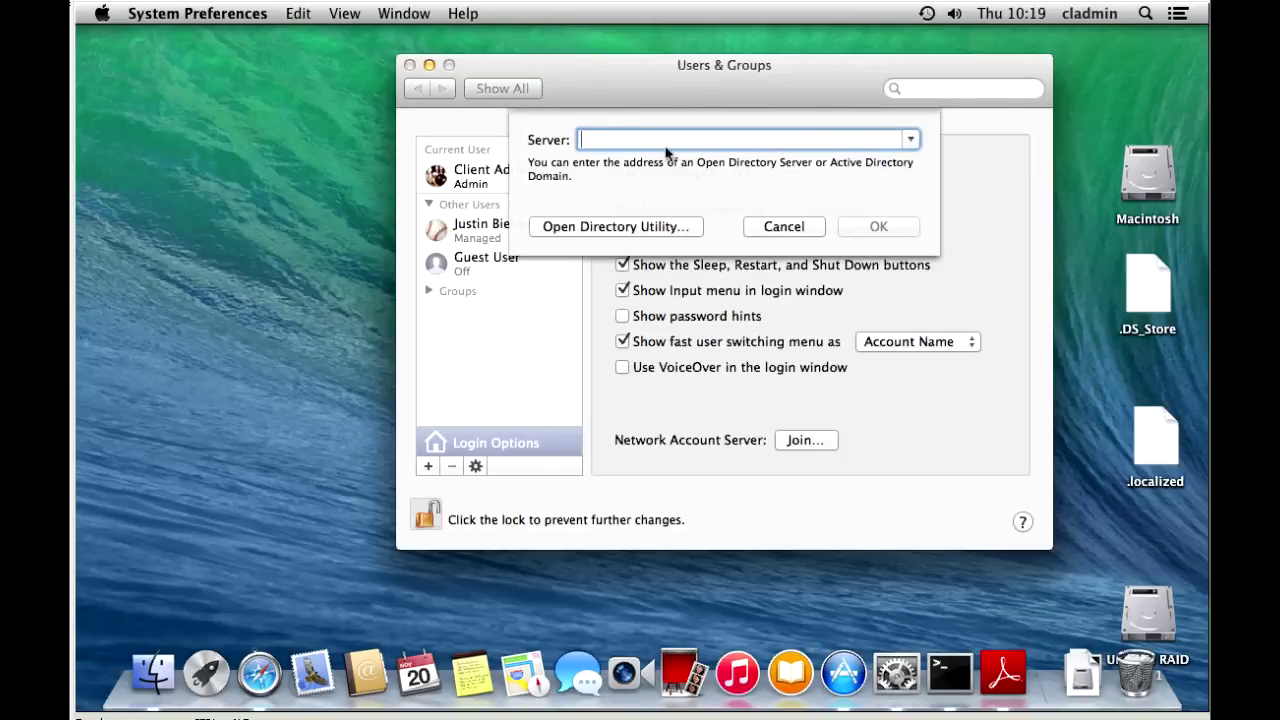
left_click(560, 227)
left_click(327, 517)
type("•••••••••••")
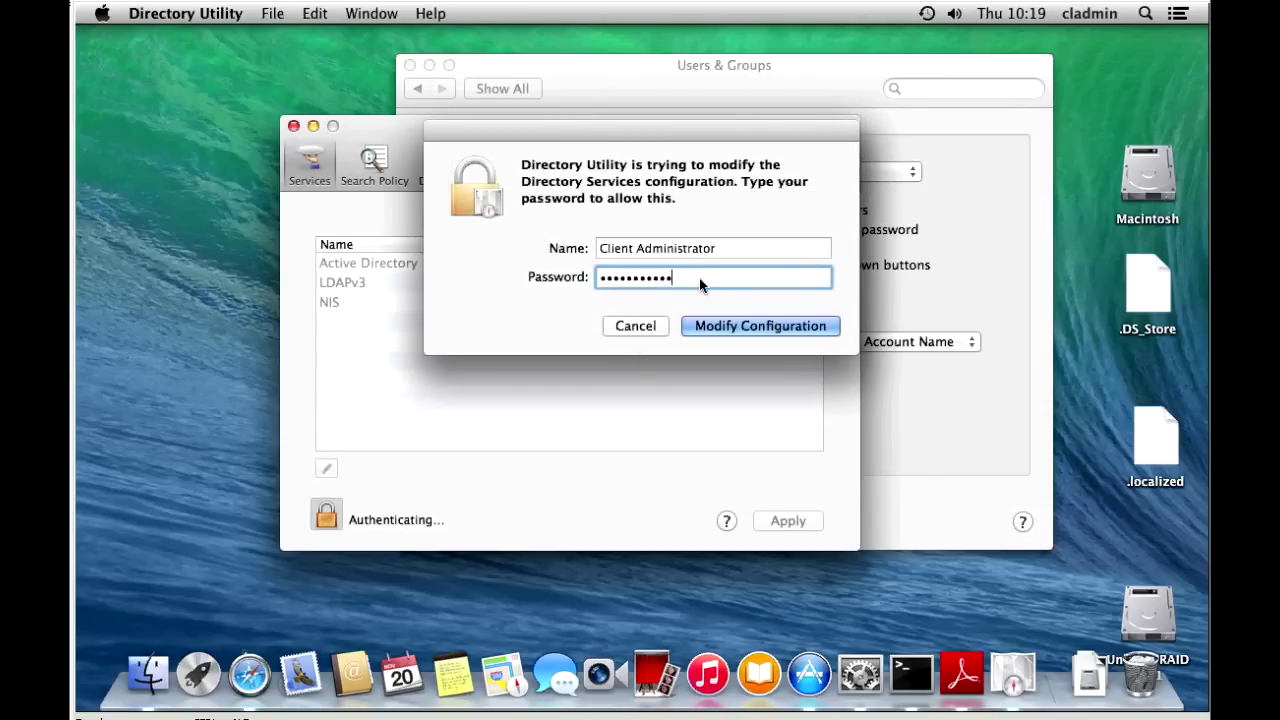
key("Return")
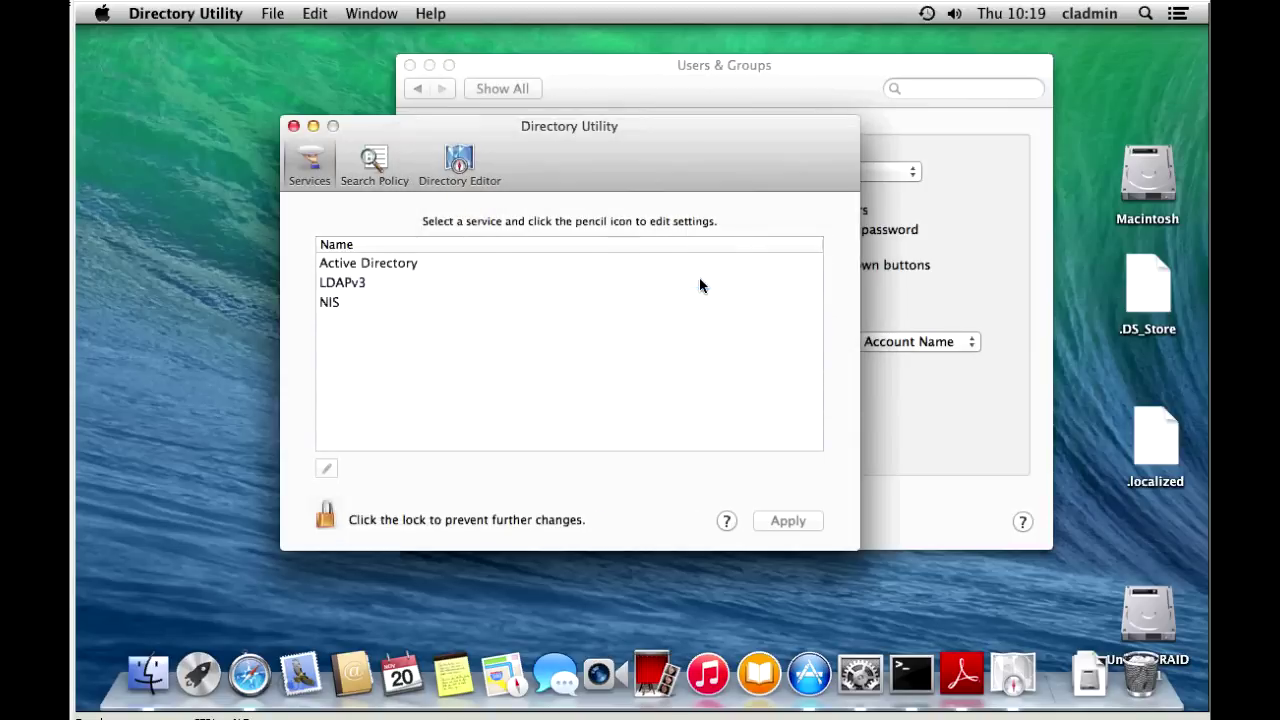
- Edit the Active Directory service, setting the computer ID to MyMac03 and the domain to bierbrauer.local
left_click(368, 270)
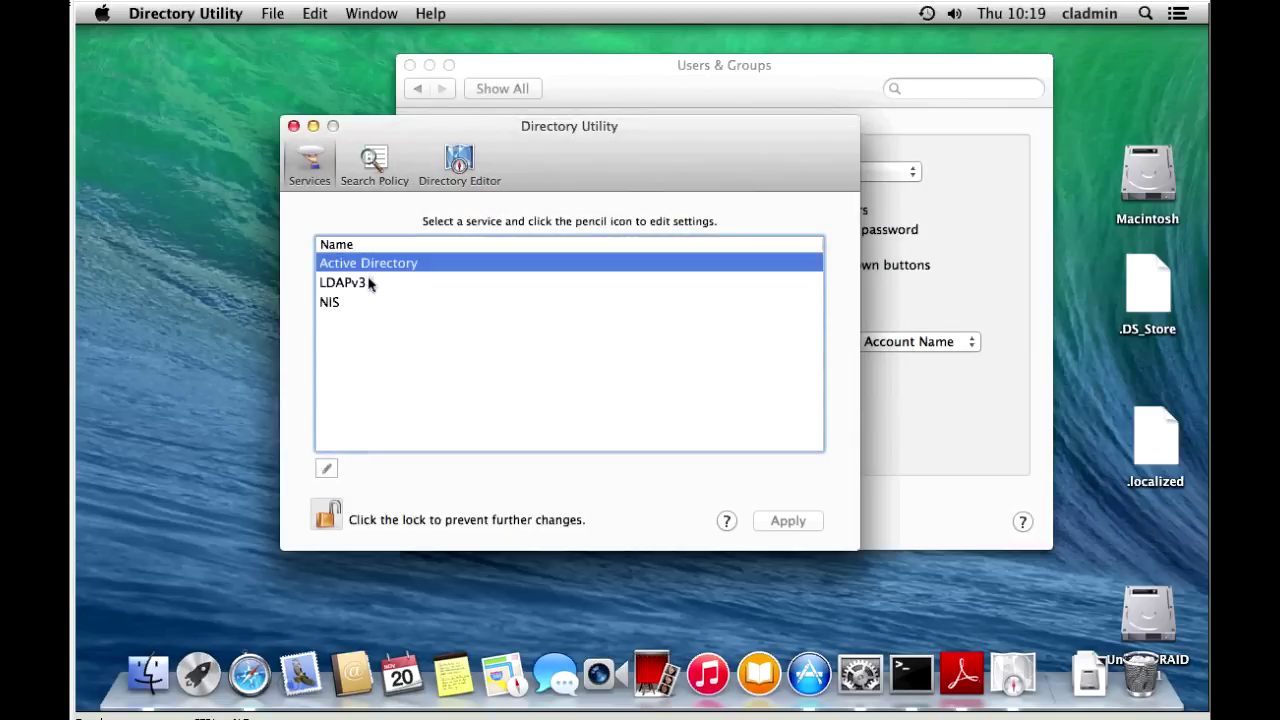
left_click(328, 472)
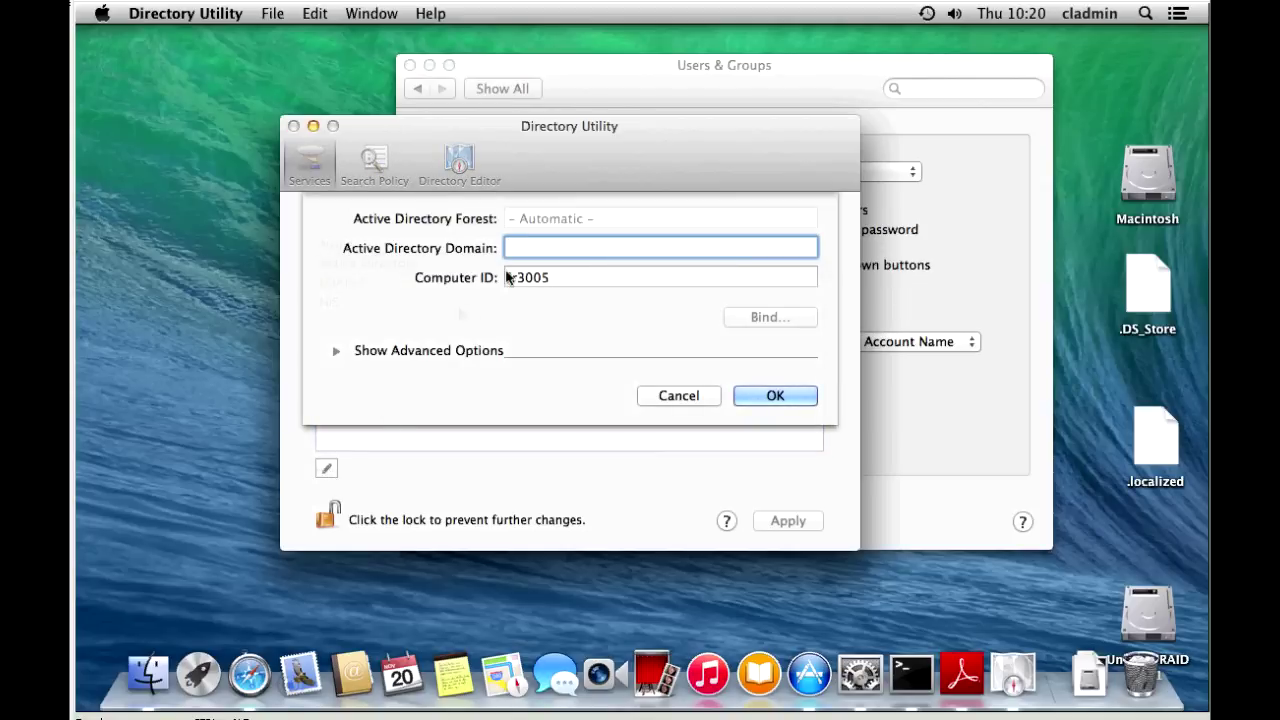
key("Tab")
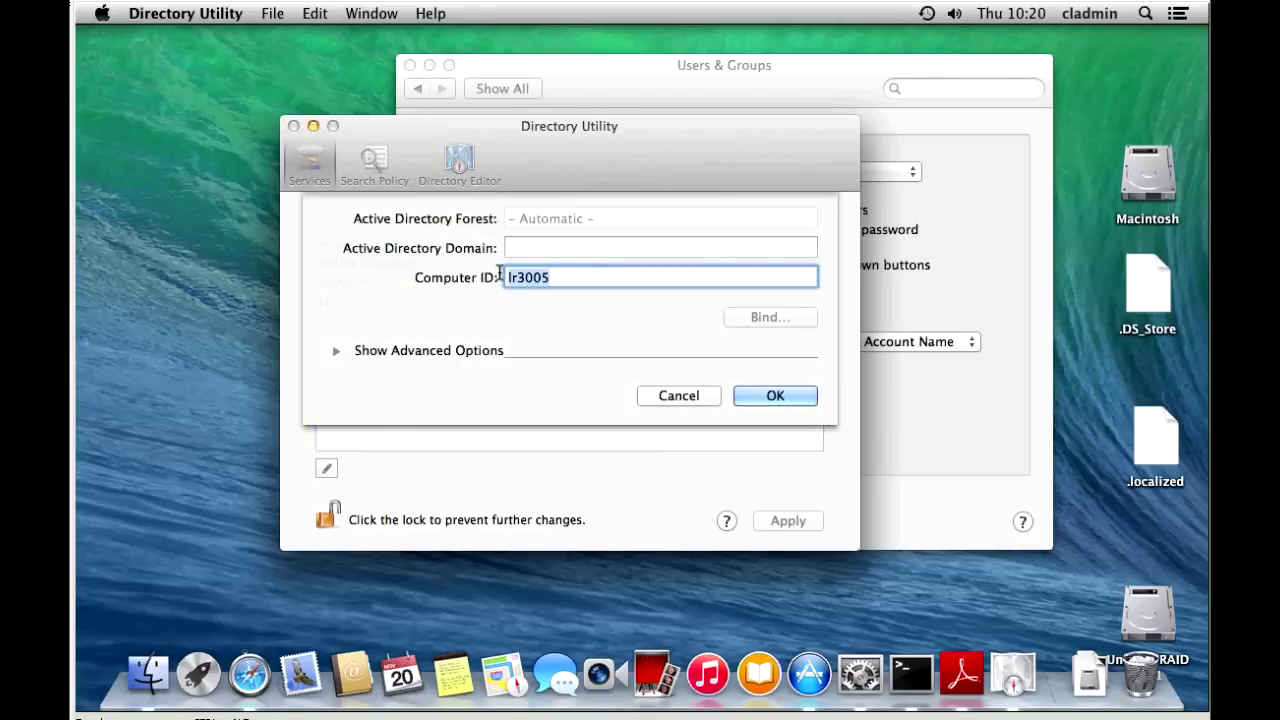
type("MyMac03")
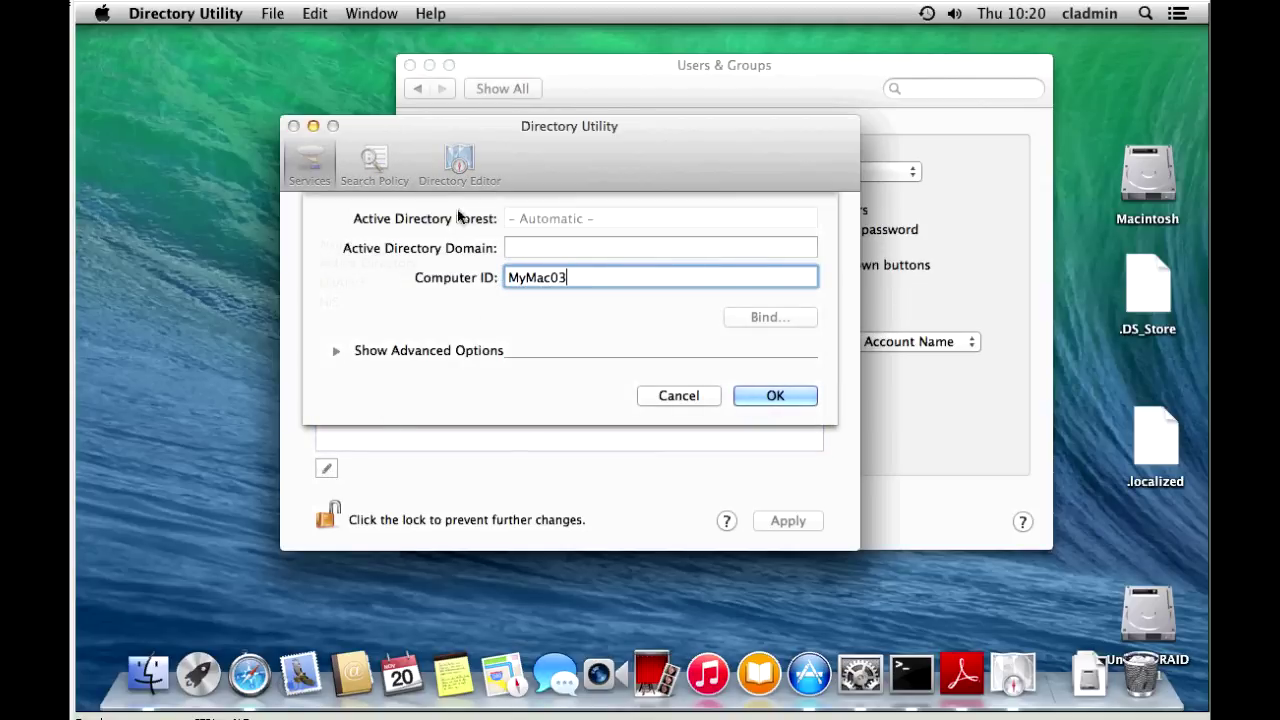
left_click(569, 246)
type("bierbrauer.local")
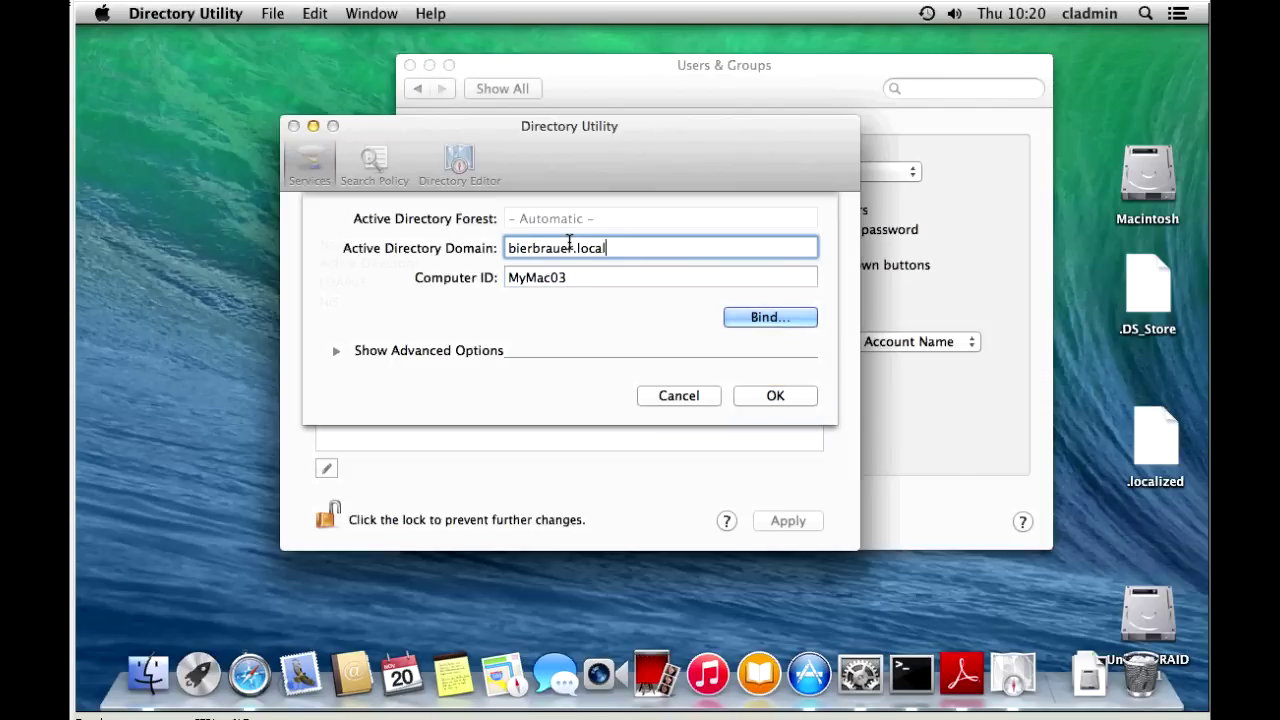
- Review the advanced Active Directory options and allow administration by domain admins and enterprise admins
left_click(335, 353)
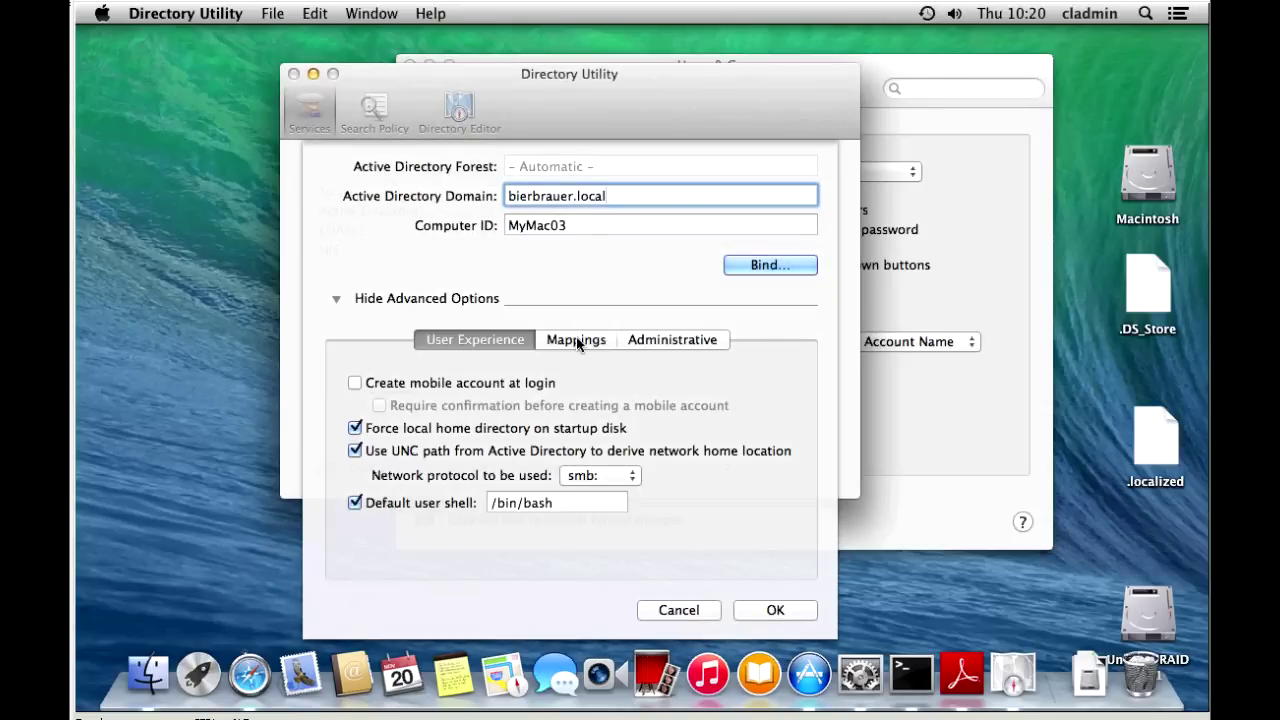
left_click(576, 340)
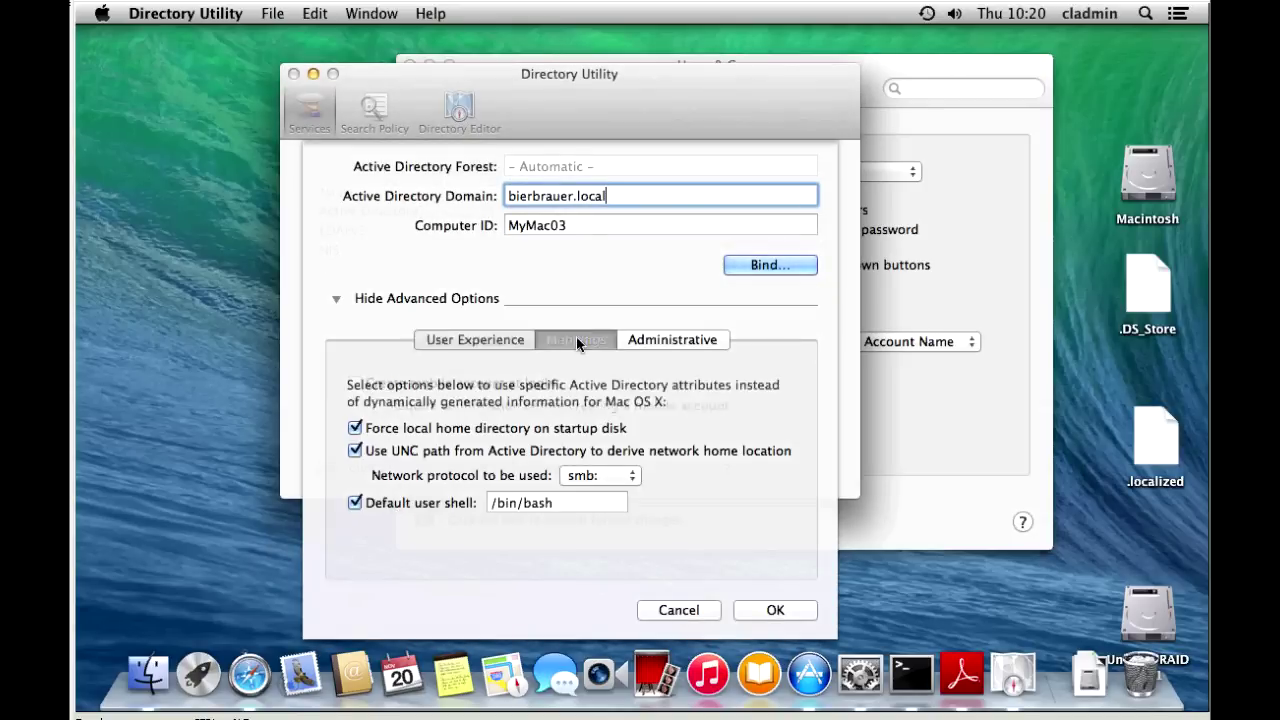
left_click(680, 343)
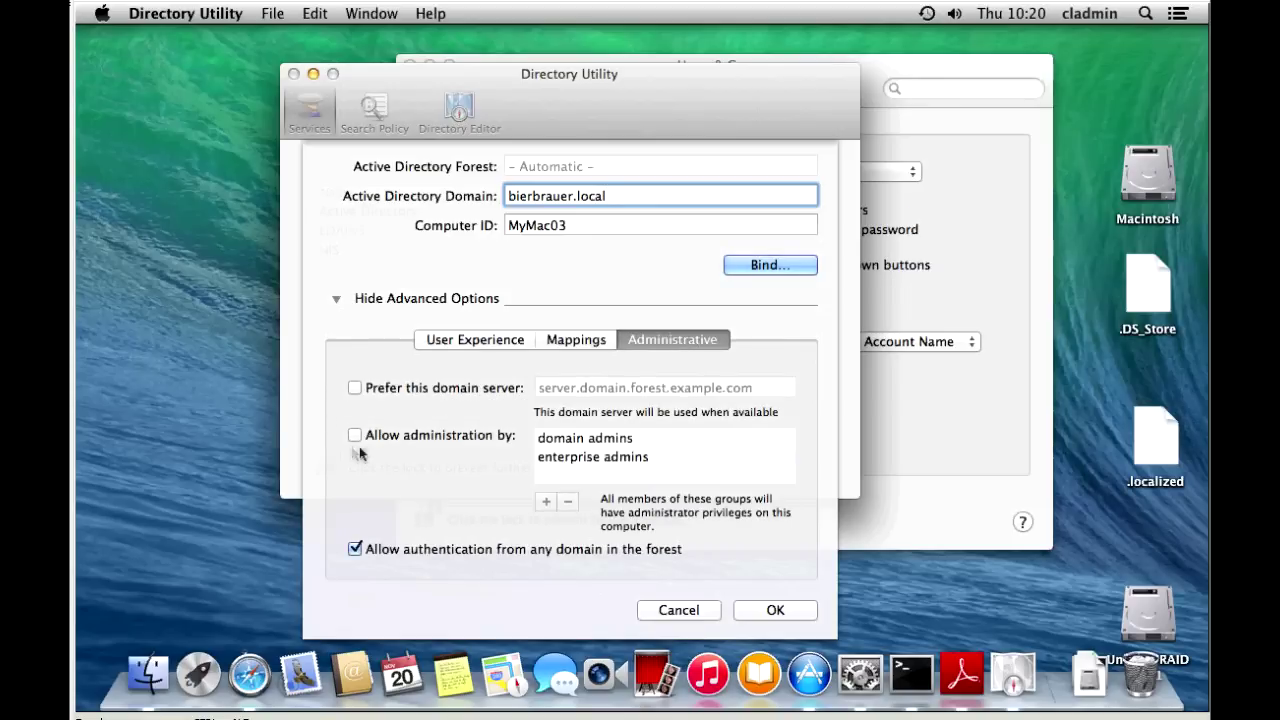
left_click(355, 436)
- Try to bind the Mac to bierbrauer.local with the network administrator's username and account password
left_click(757, 267)
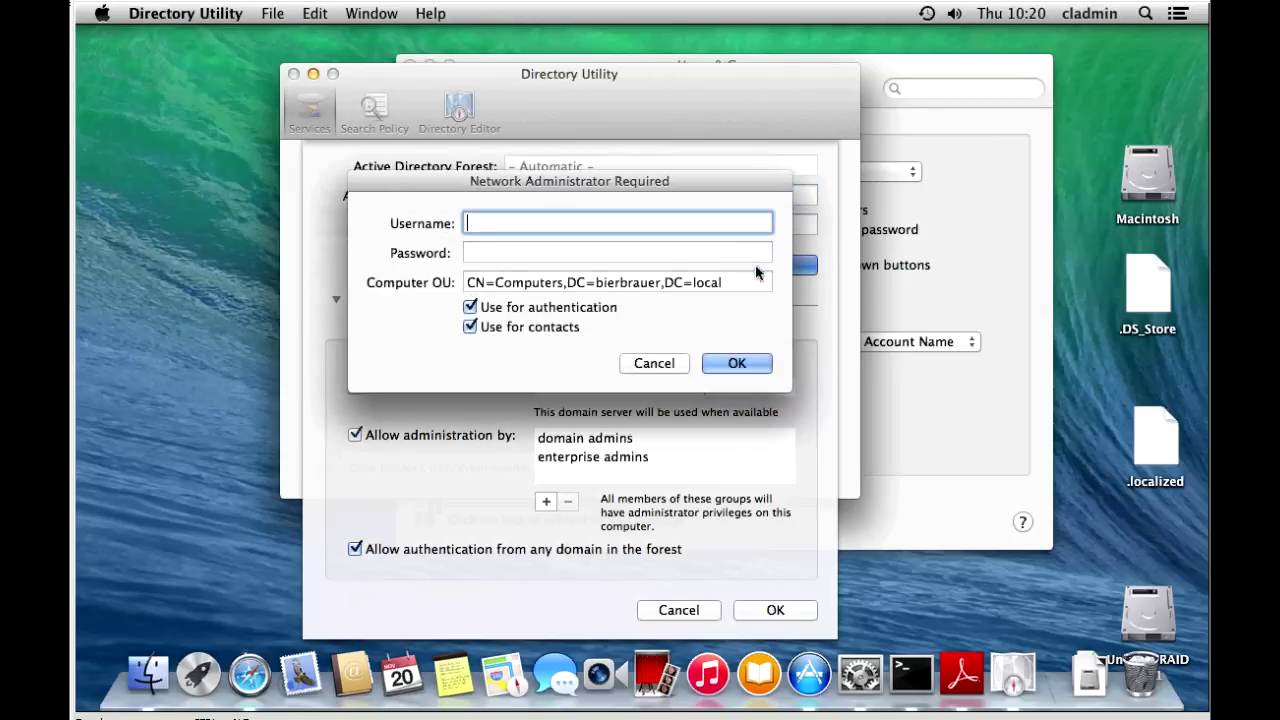
type("a")
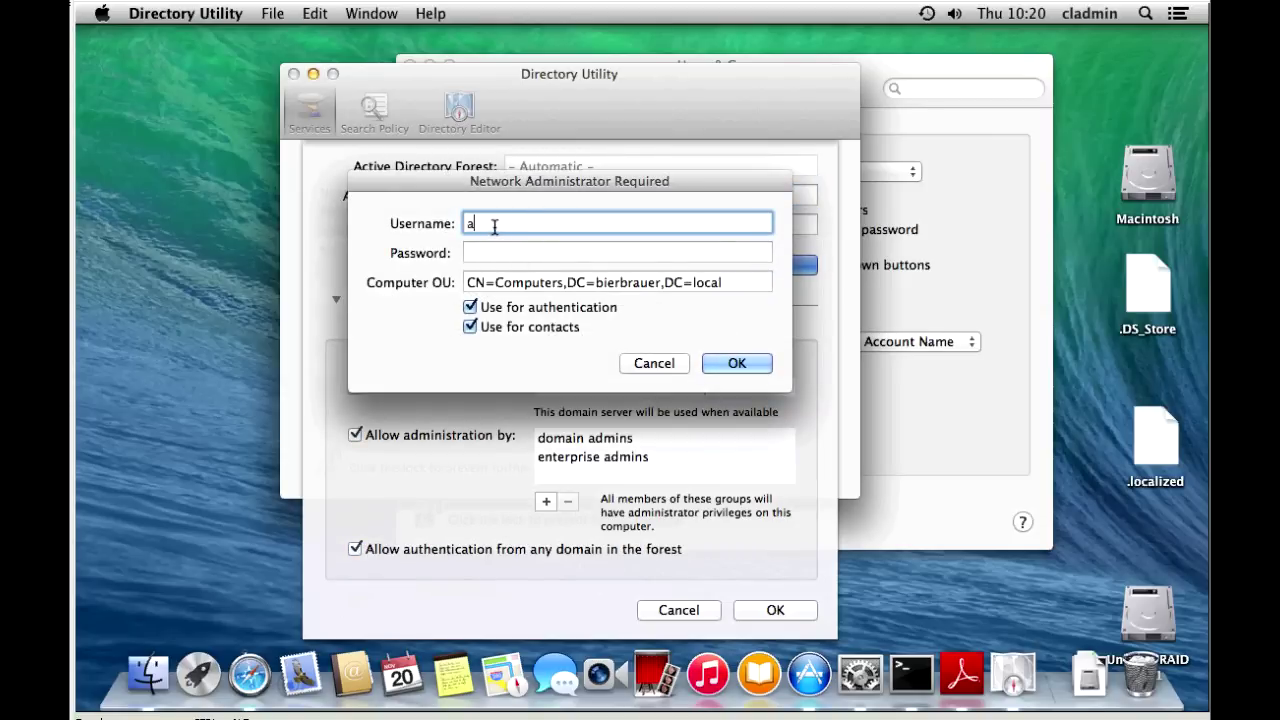
type("dministrator")
key("Tab")
type("•••")
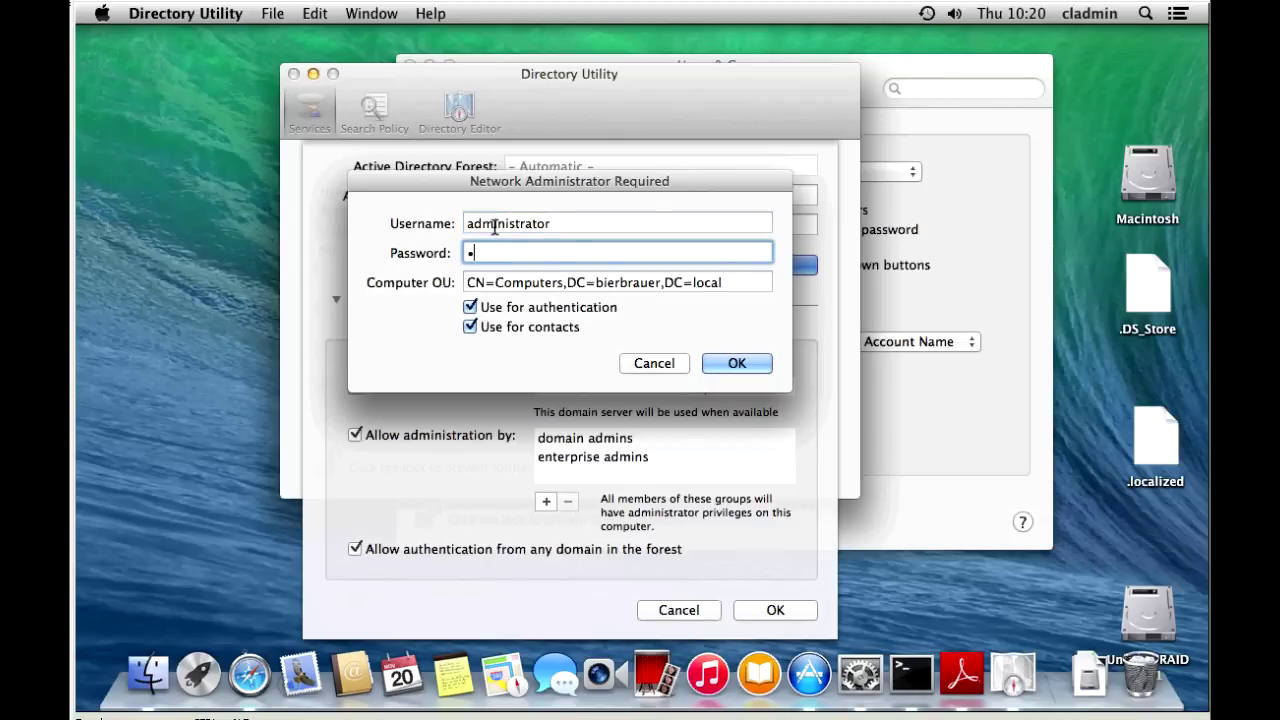
type("•••••••••")
left_click(745, 367)
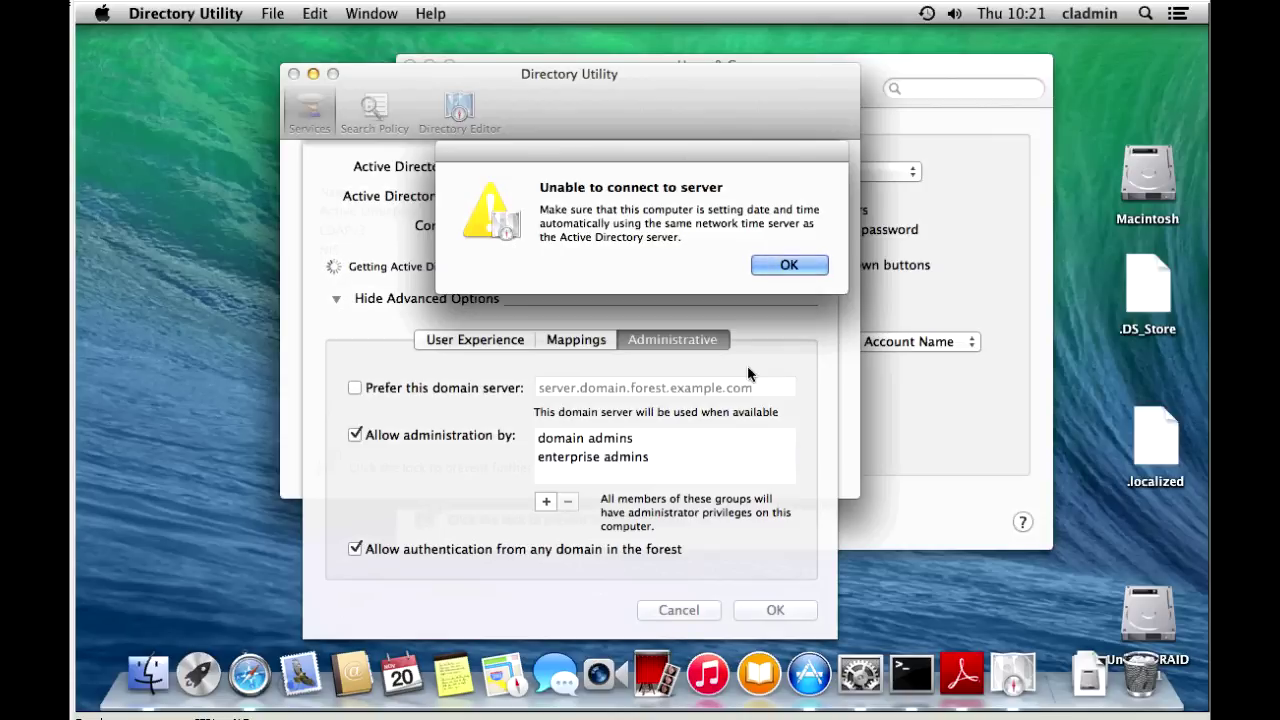
left_click(789, 265)
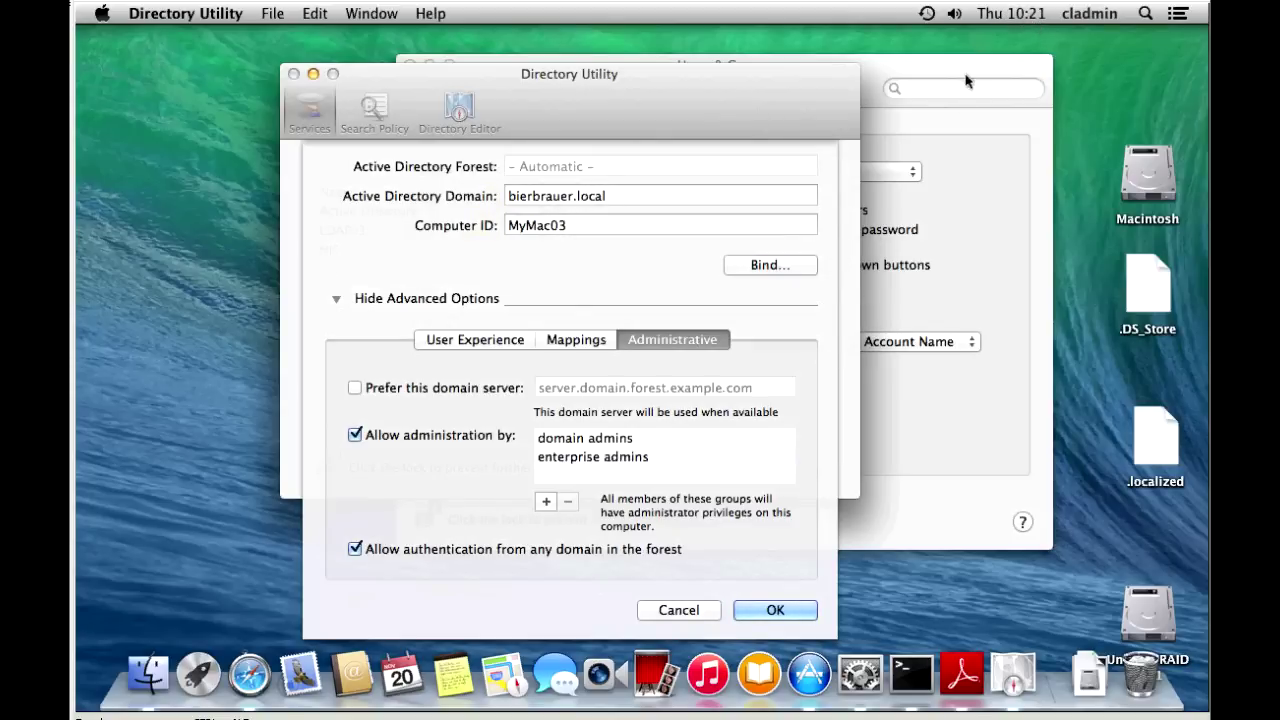
- Open the date and time preferences, set the Mac's clock back to 10:01, save the change and close the preferences
left_click(1028, 16)
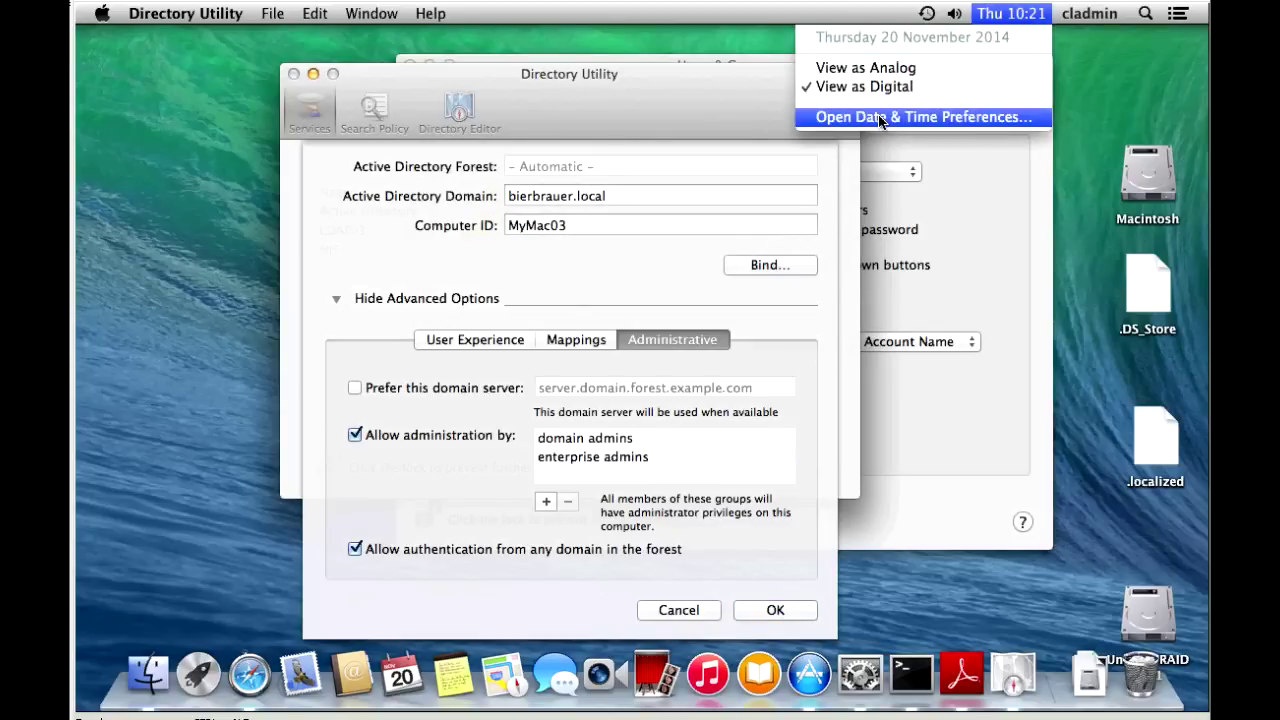
left_click(878, 118)
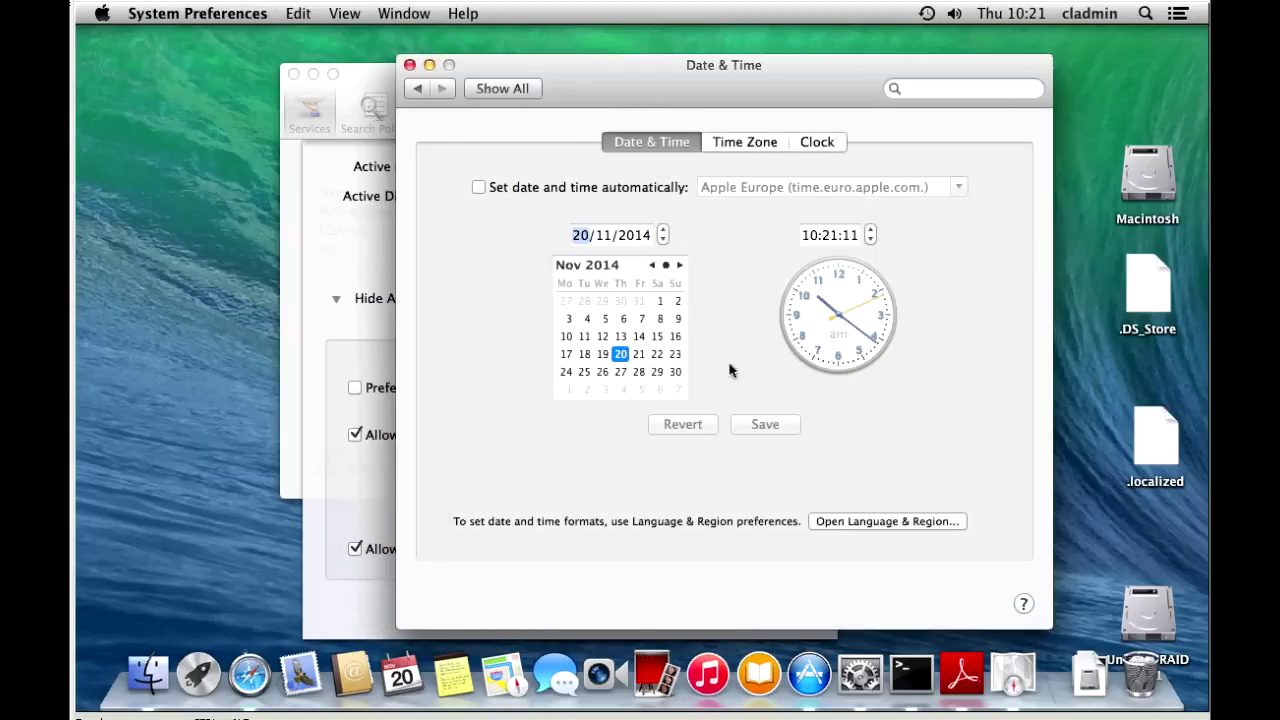
left_click(843, 236)
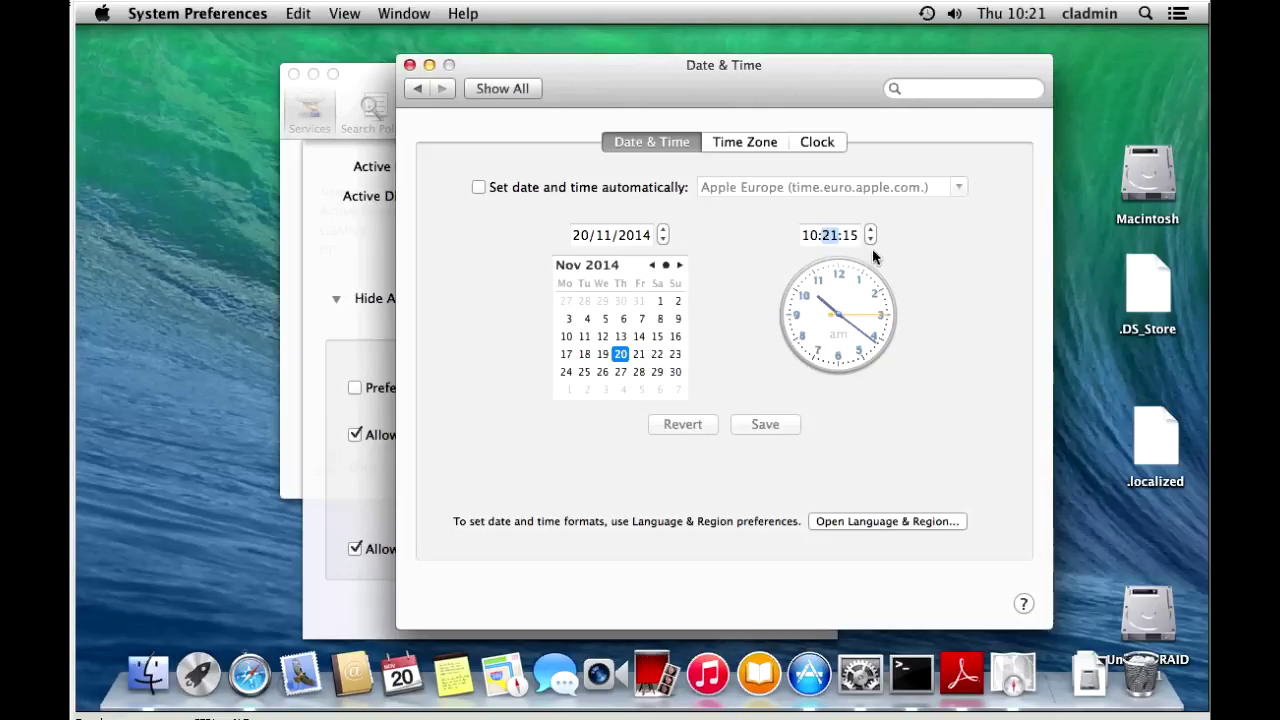
left_click(871, 240)
left_click(871, 240)
left_click(871, 240)
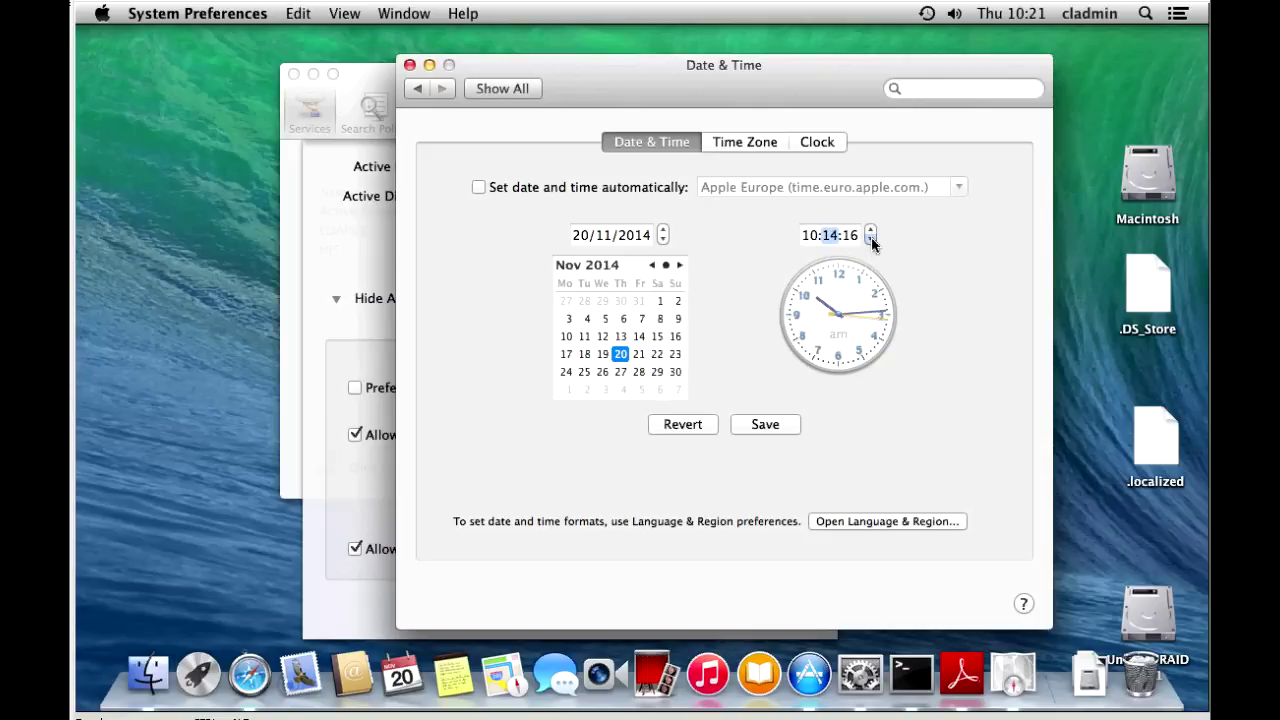
left_click(871, 240)
left_click(871, 240)
left_click(871, 240)
left_click(871, 240)
left_click(871, 240)
left_click(871, 240)
left_click(871, 240)
left_click(871, 240)
left_click(871, 240)
left_click(871, 240)
left_click(871, 240)
left_click(871, 240)
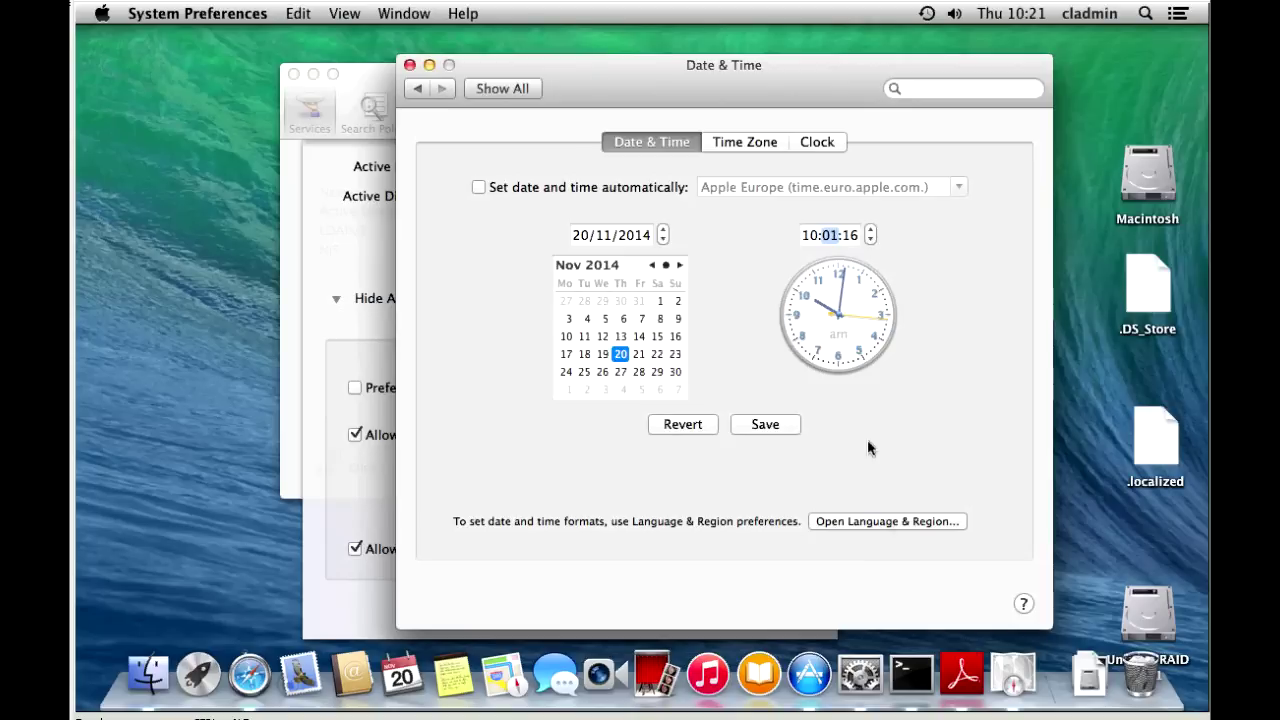
left_click(751, 424)
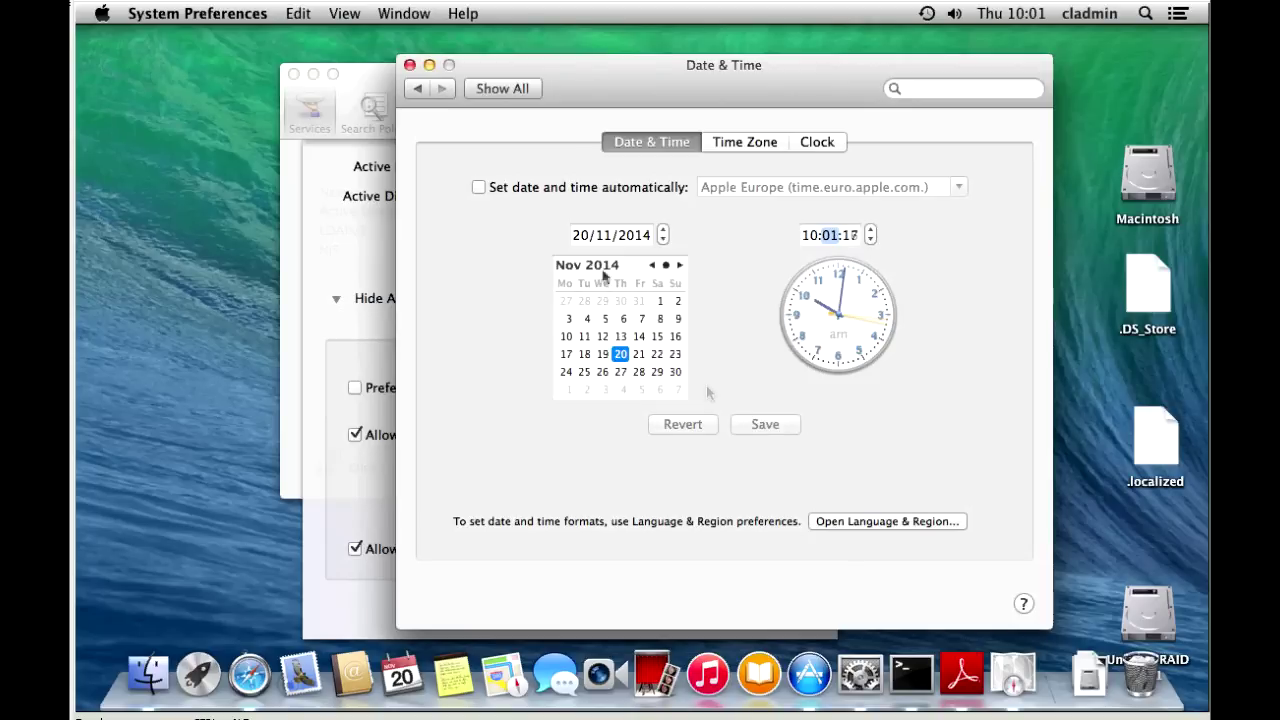
left_click(409, 64)
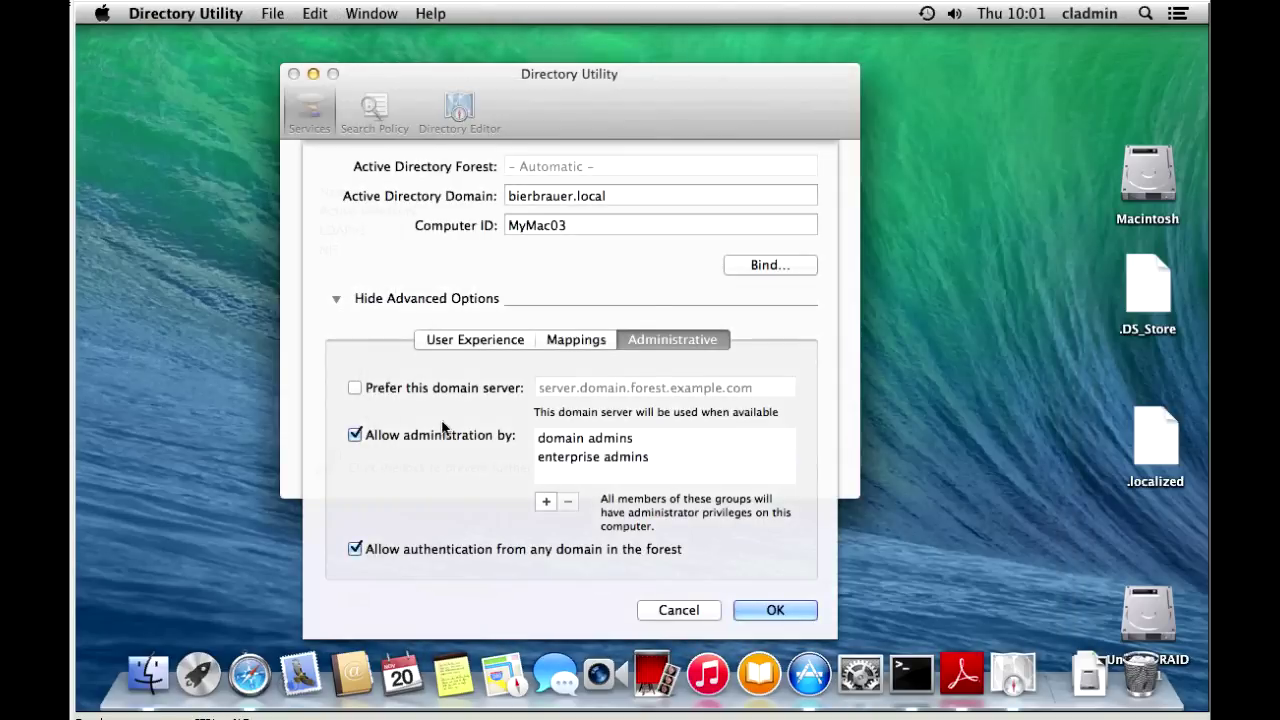
- Bind the Mac to bierbrauer.local with the network administrator's username and account password, accept the service settings and close Directory Utility
left_click(797, 268)
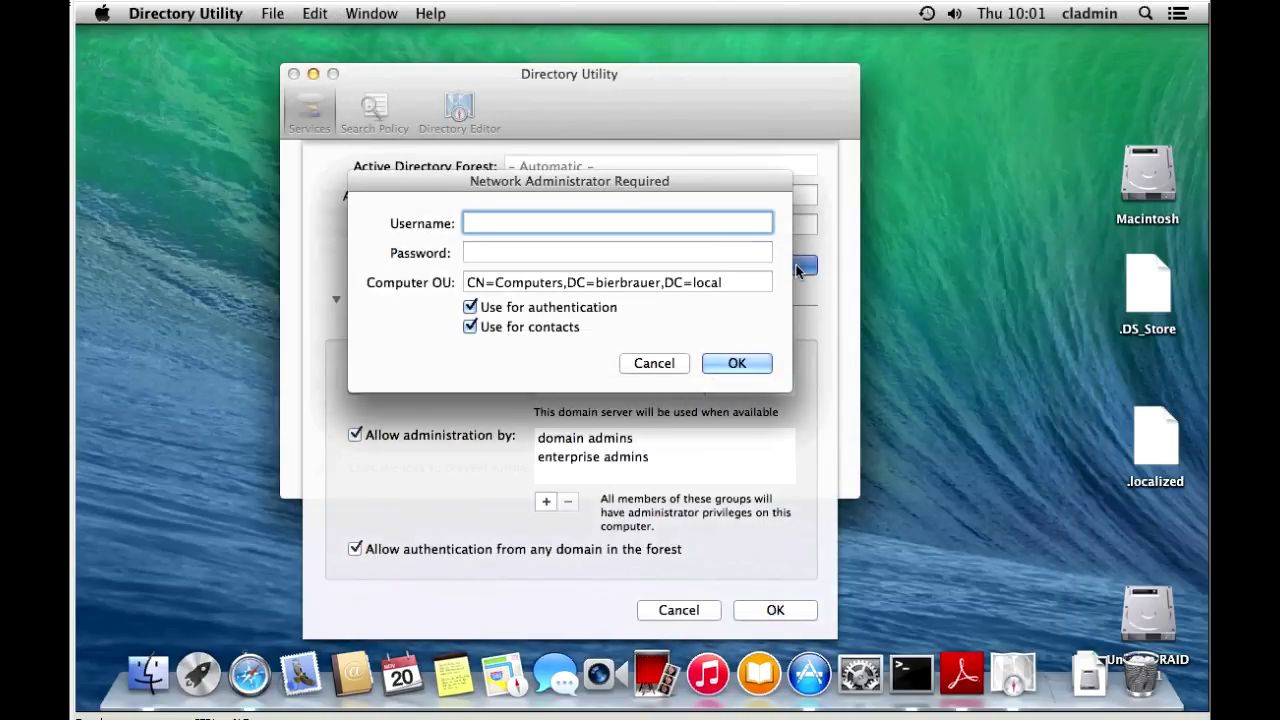
type("administrator")
key("Tab")
type("••")
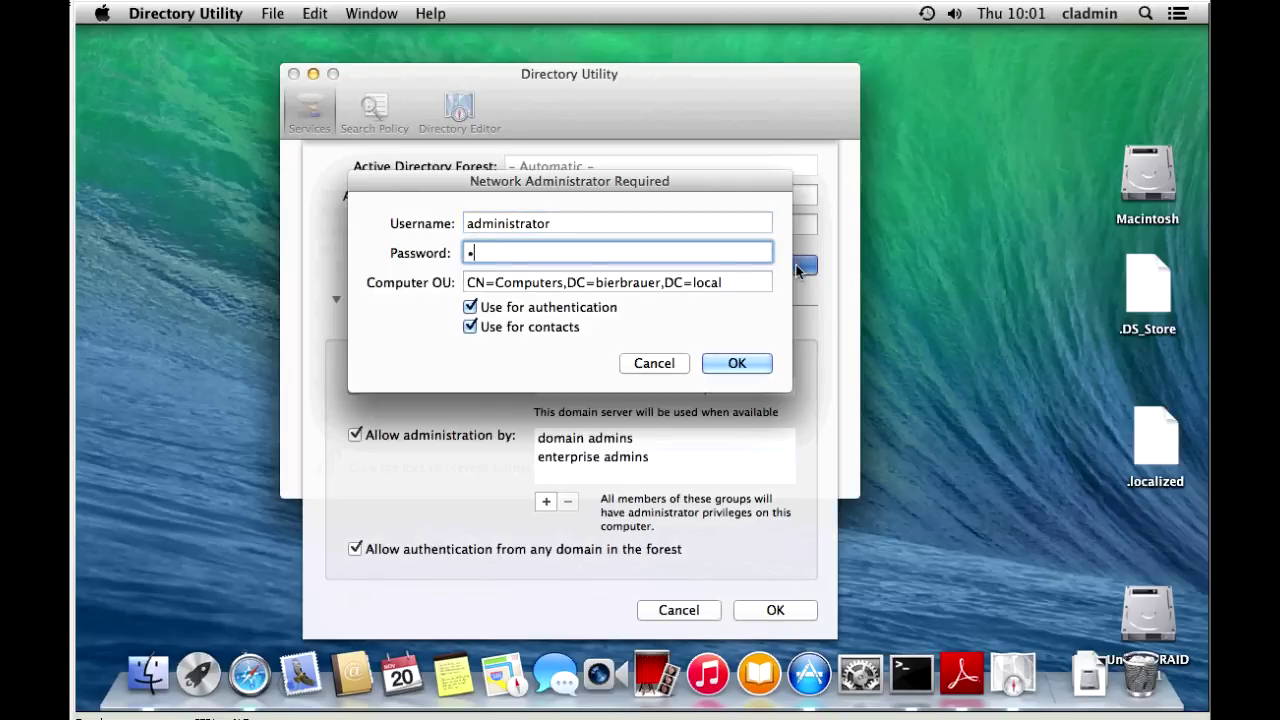
type("•••••••••")
left_click(722, 368)
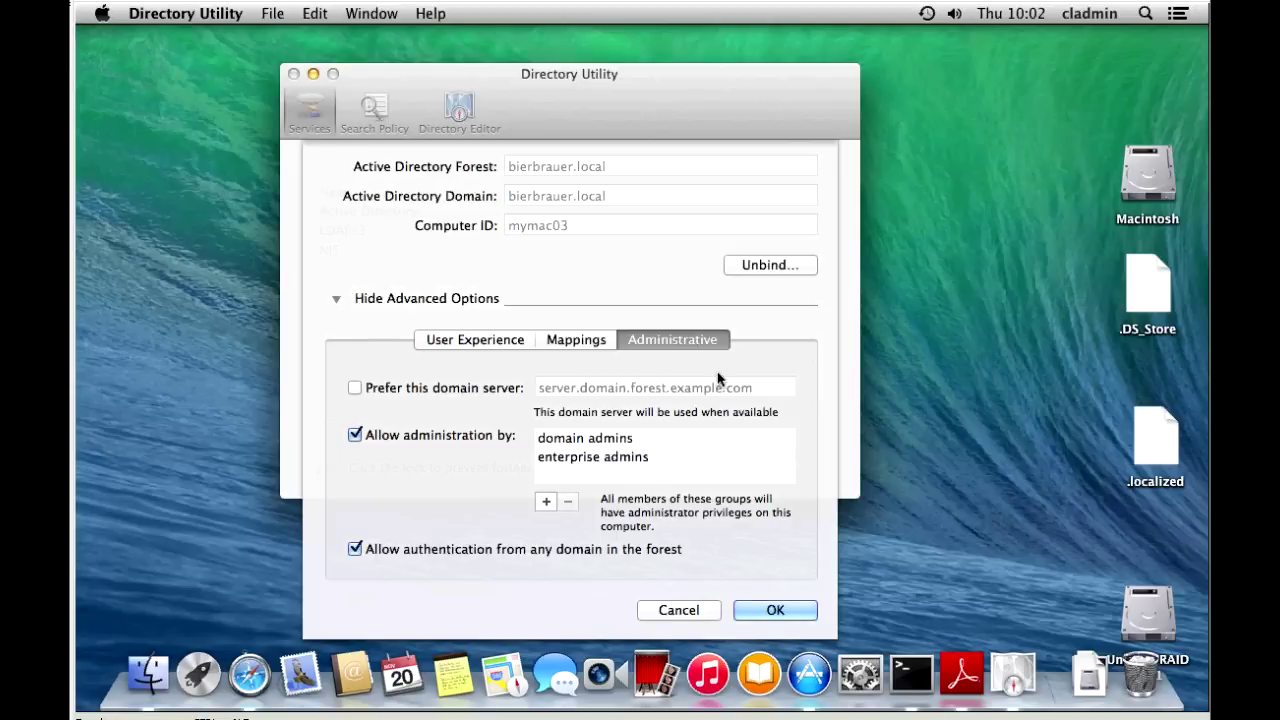
left_click(790, 613)
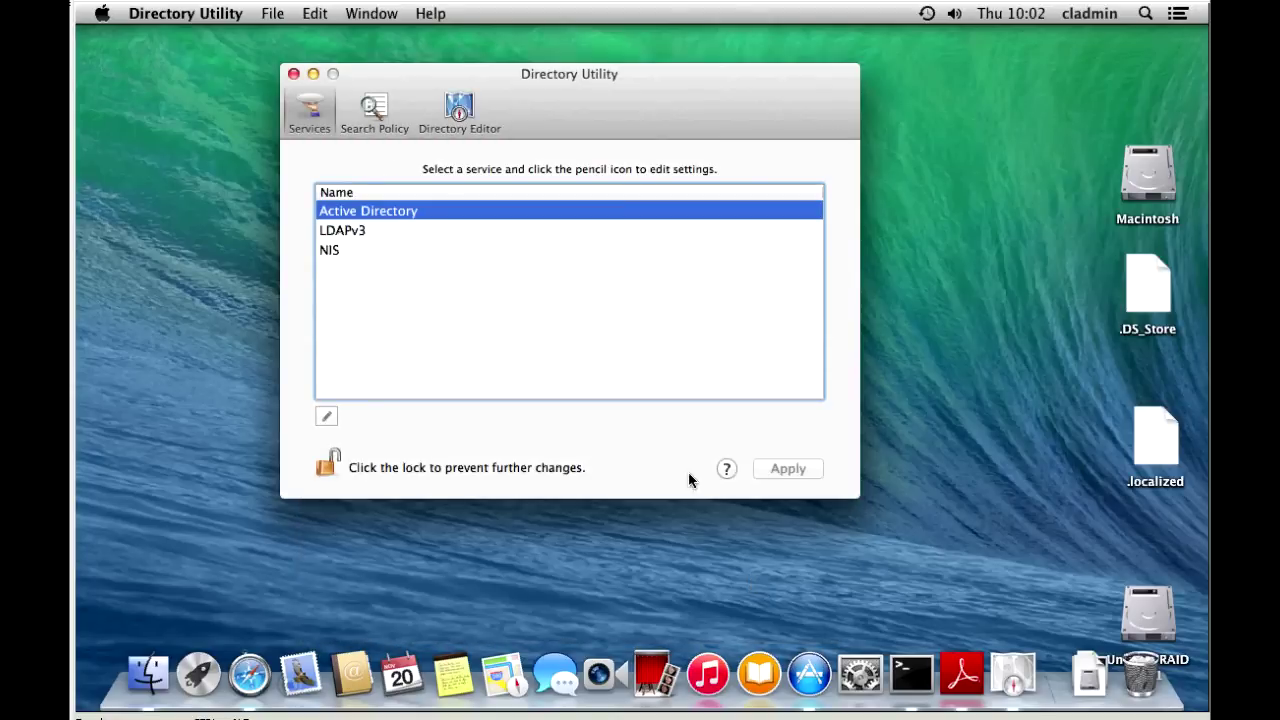
left_click(293, 73)
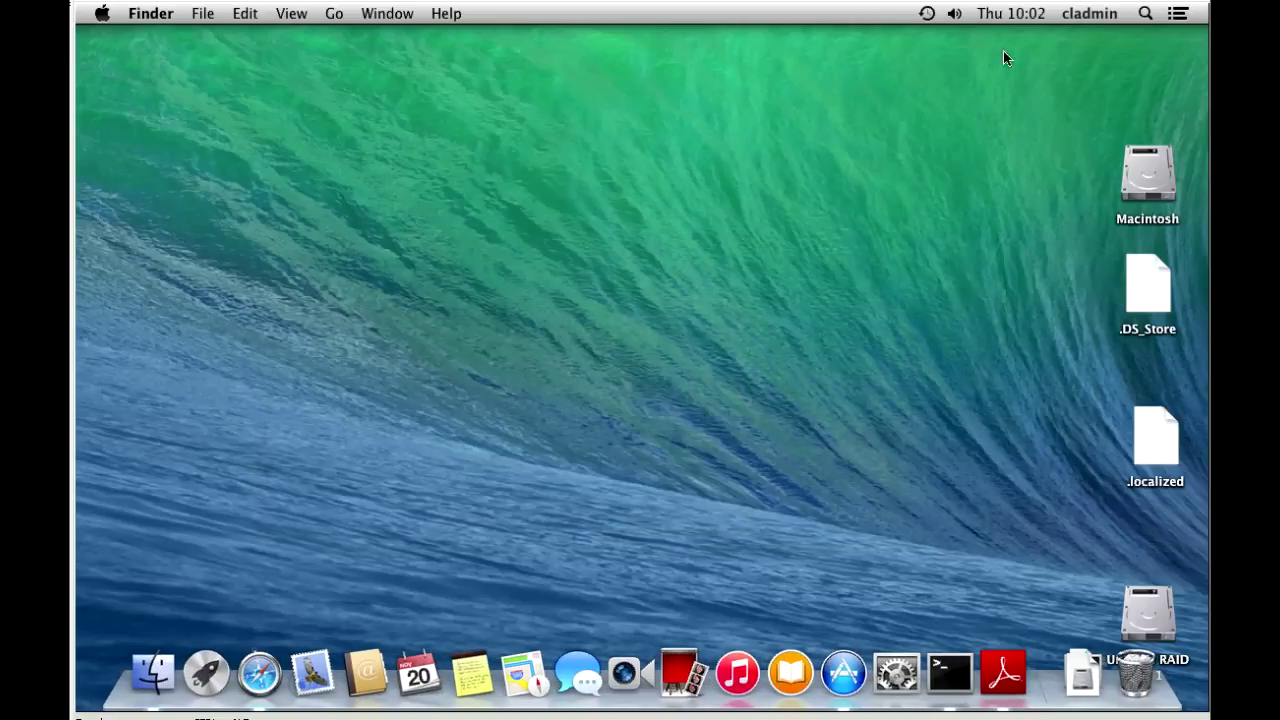
- Check the network account server status in the Users & Groups login options
left_click(1094, 14)
left_click(950, 156)
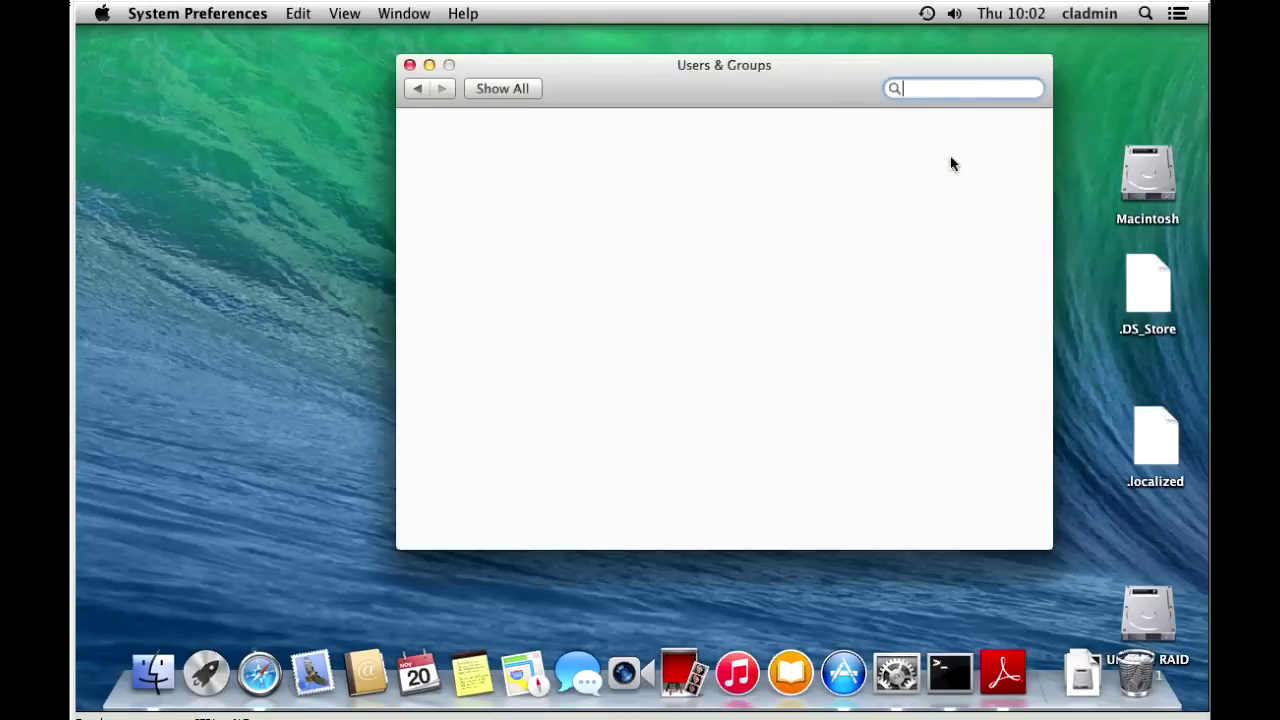
left_click(448, 445)
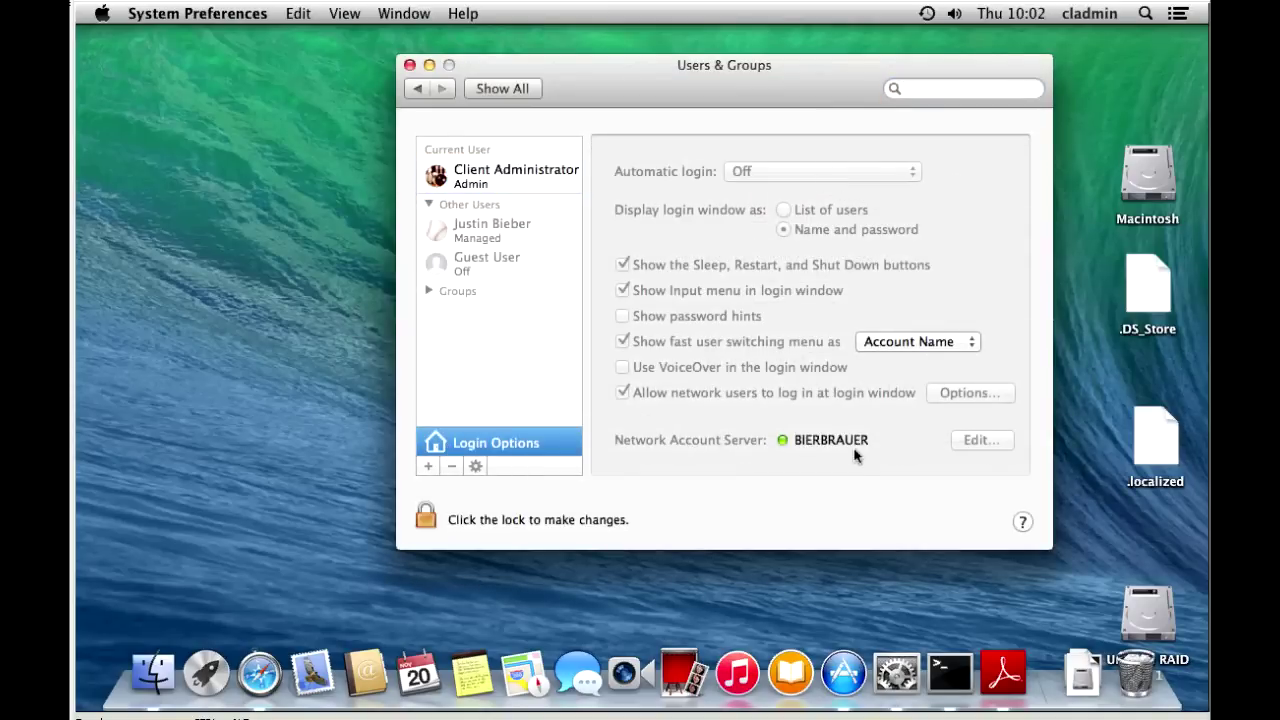
left_click(410, 64)
- Switch to the login window and log in as the domain administrator with the username and account password
left_click(1107, 14)
left_click(1107, 14)
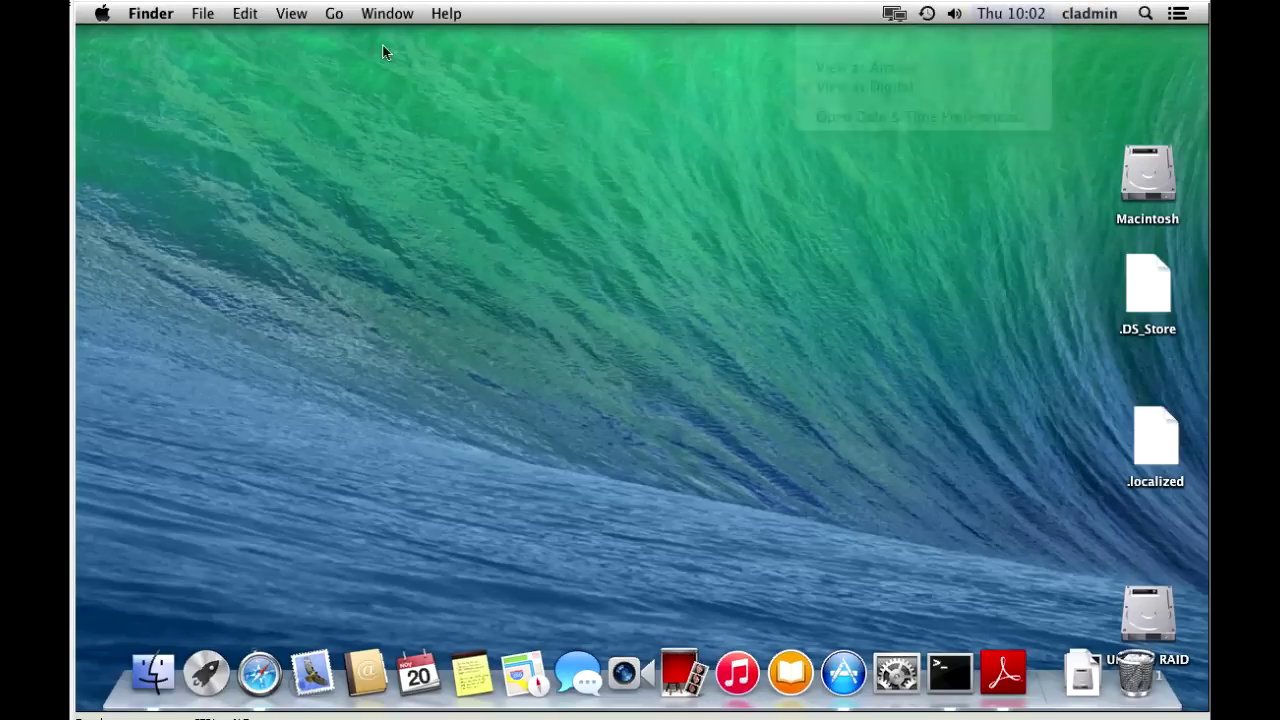
left_click(103, 14)
left_click(1107, 14)
left_click(1107, 14)
left_click(995, 124)
type("administr")
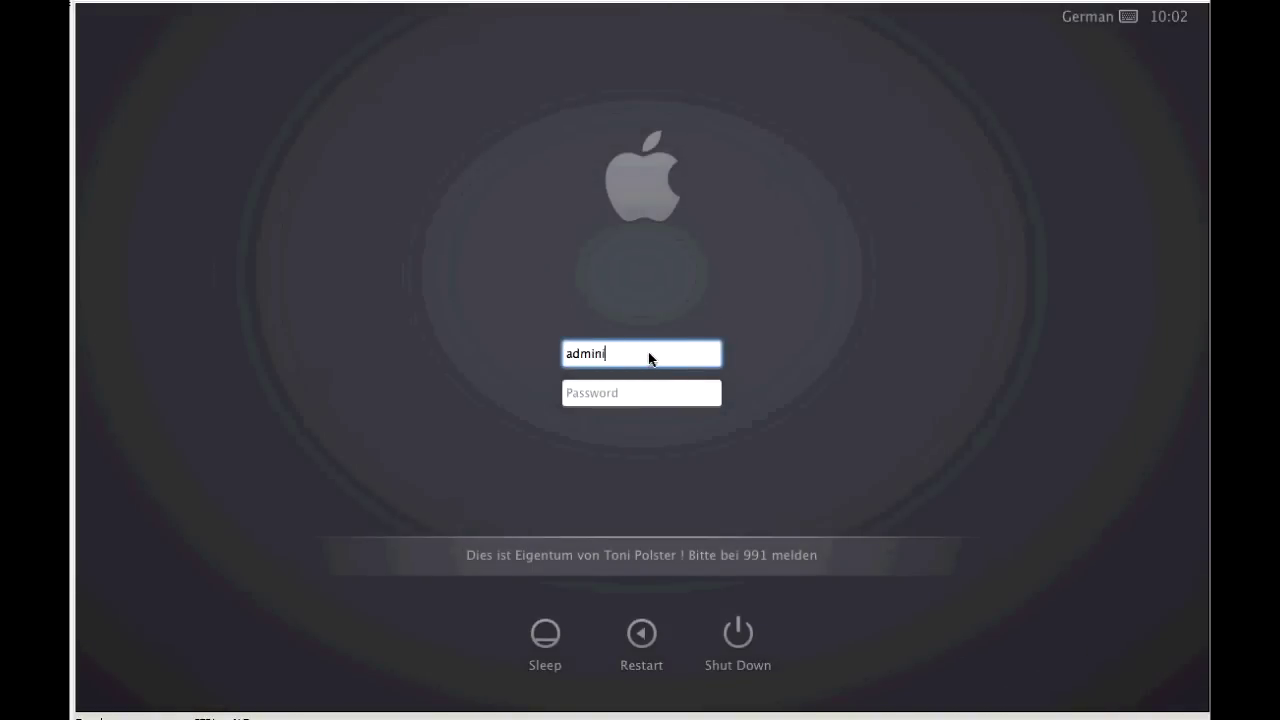
type("ator")
key("Tab")
type("•••••••••••")
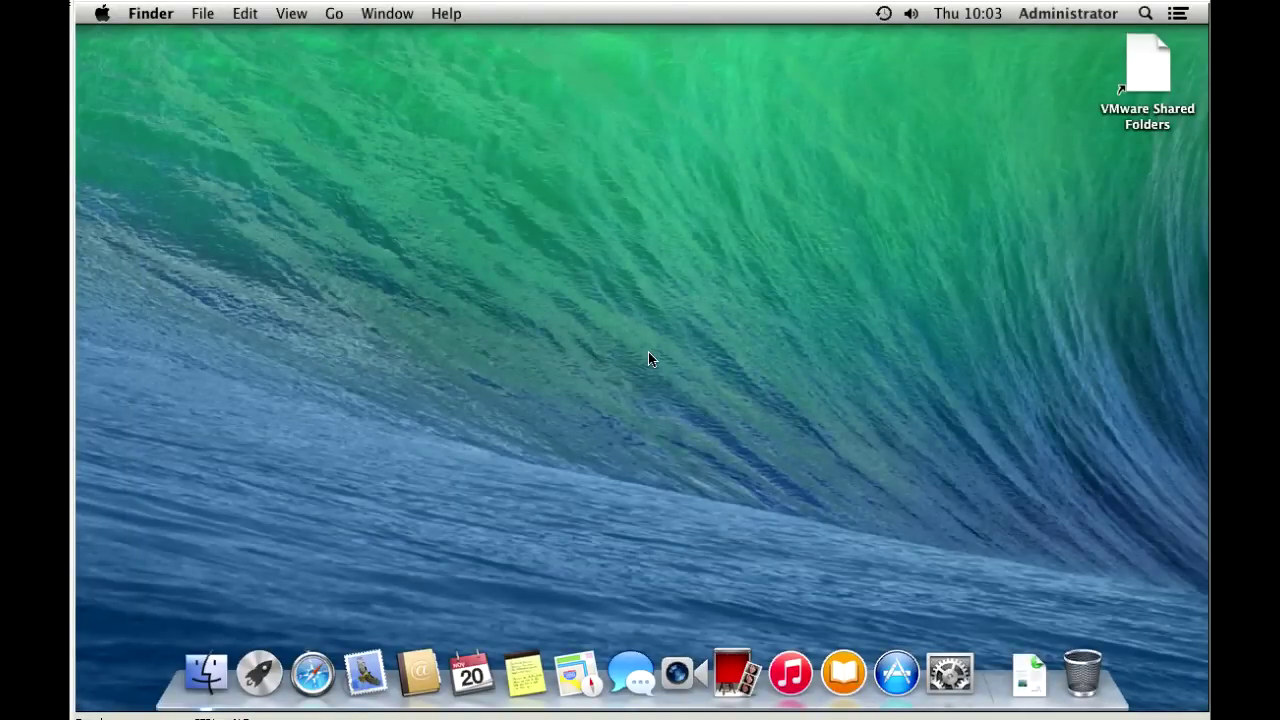
- Search the Mac for Terminal, add it to the Dock and open it
left_click(1146, 14)
type("terminal")
left_click_drag(899, 95, 978, 690)
left_click(931, 544)
left_click(970, 653)
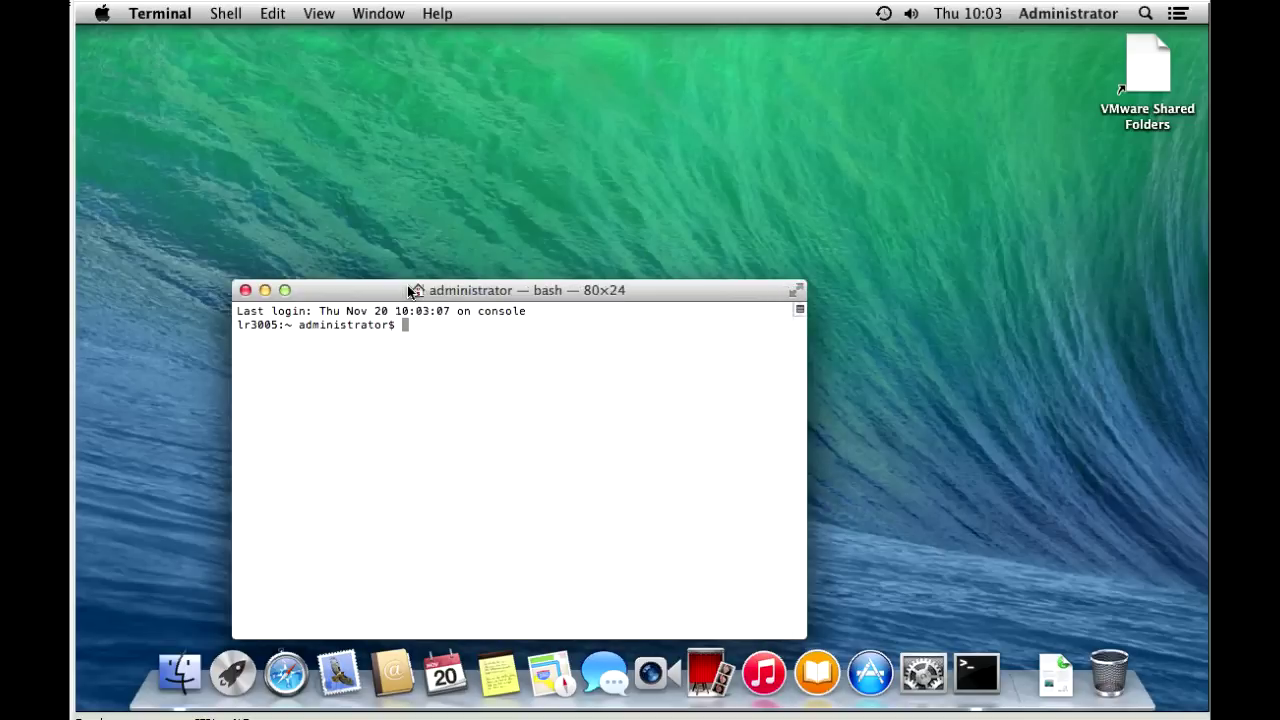
- Check the logged-in account with whoami, list the contents of /Users with ls, and close the Terminal window
type("whoami")
key("Return")
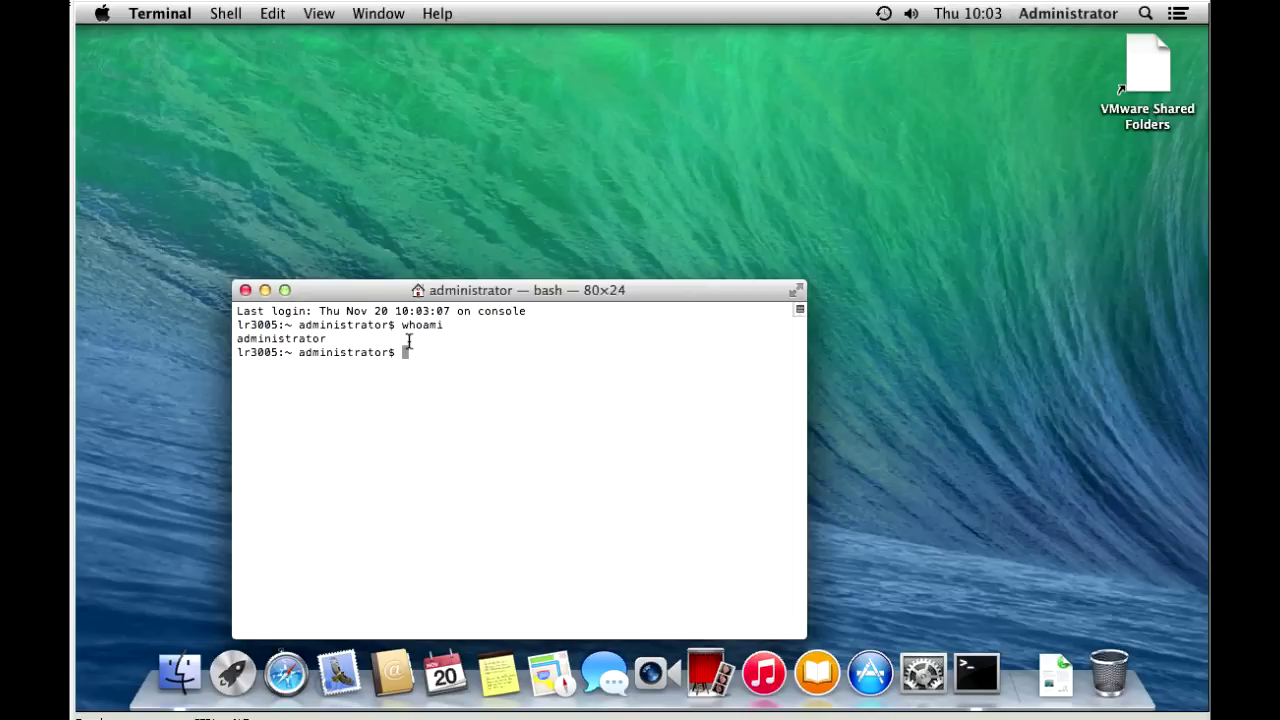
type("cd /Users")
key("Return")
type("ls")
key("Return")
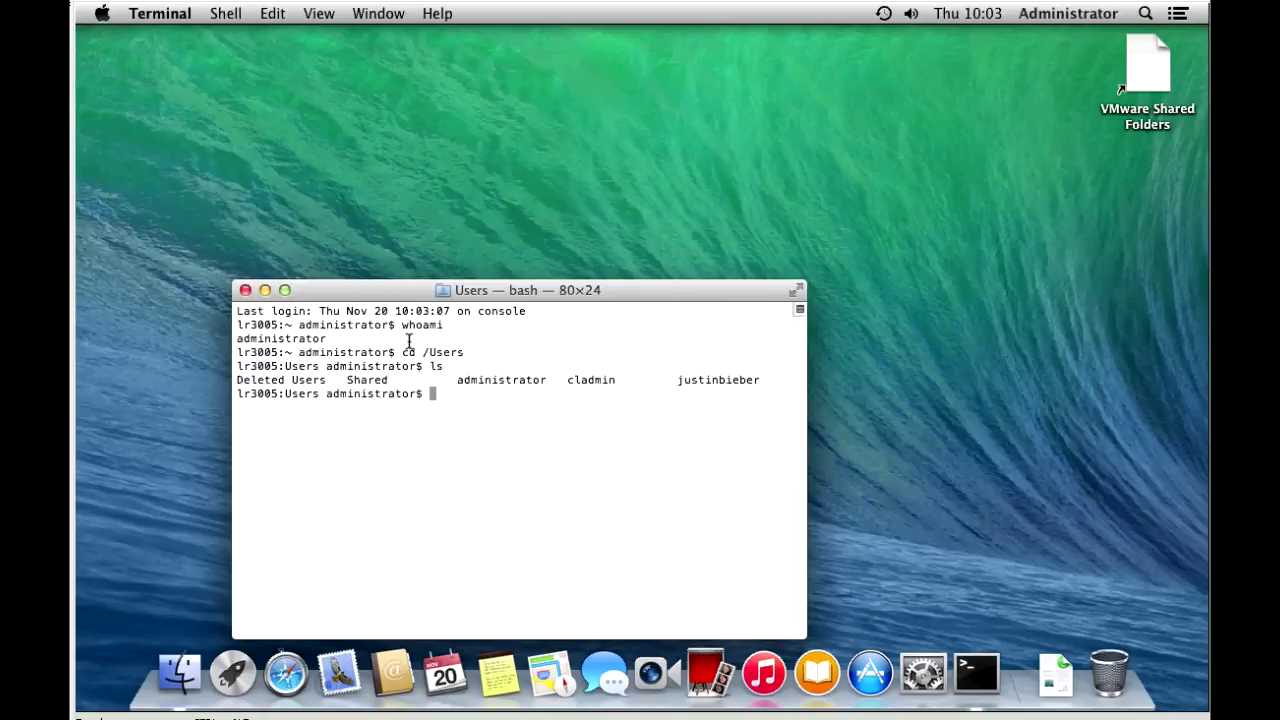
left_click(245, 290)
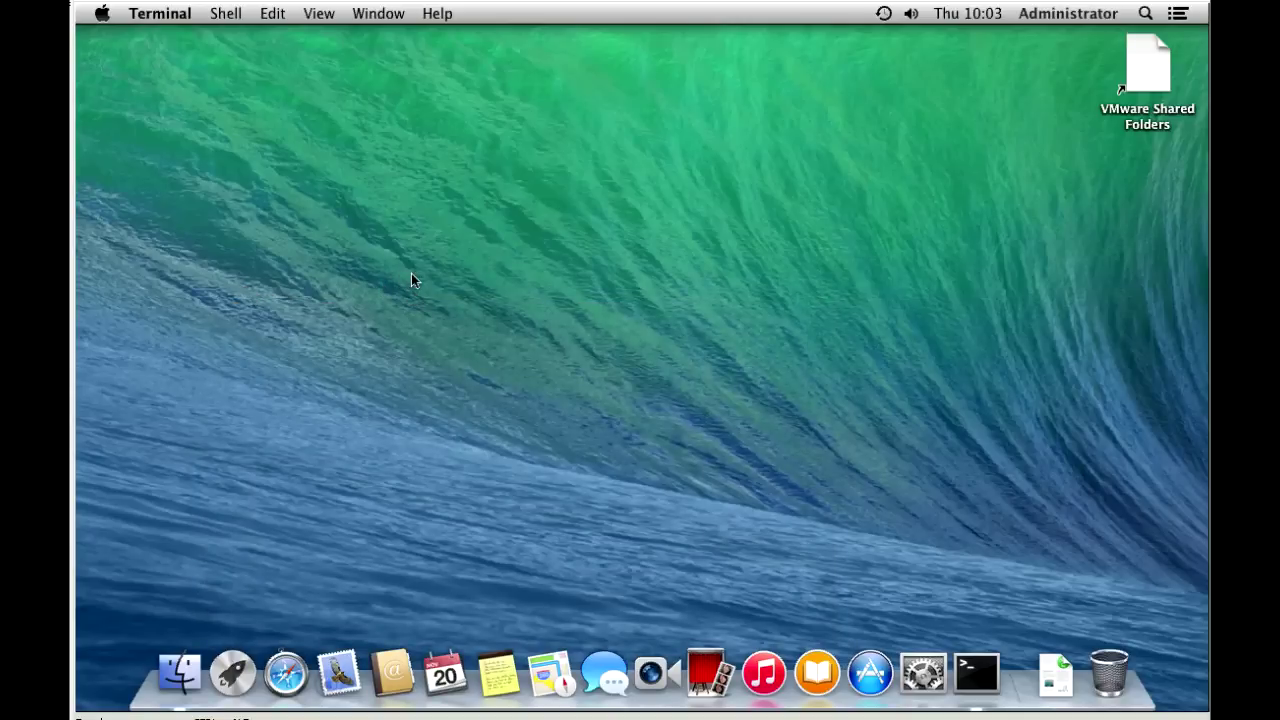
- Open the login options of Users & Groups in System Preferences
left_click(921, 699)
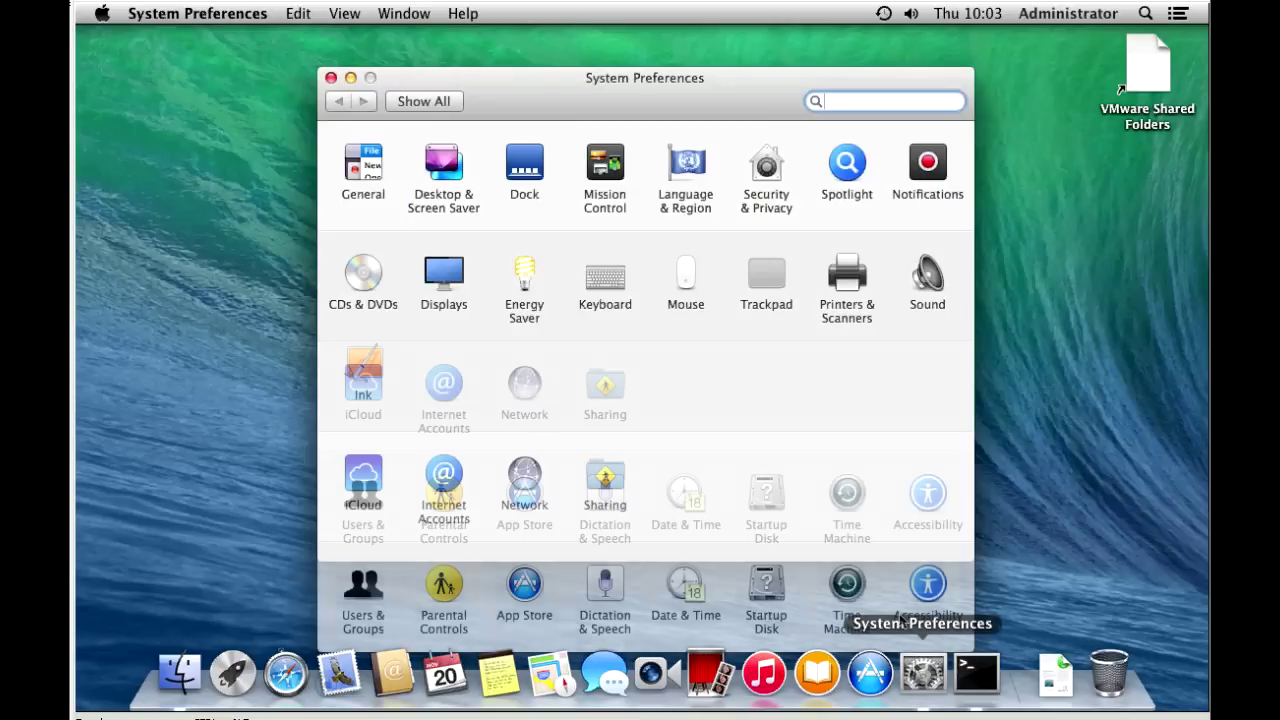
left_click(371, 586)
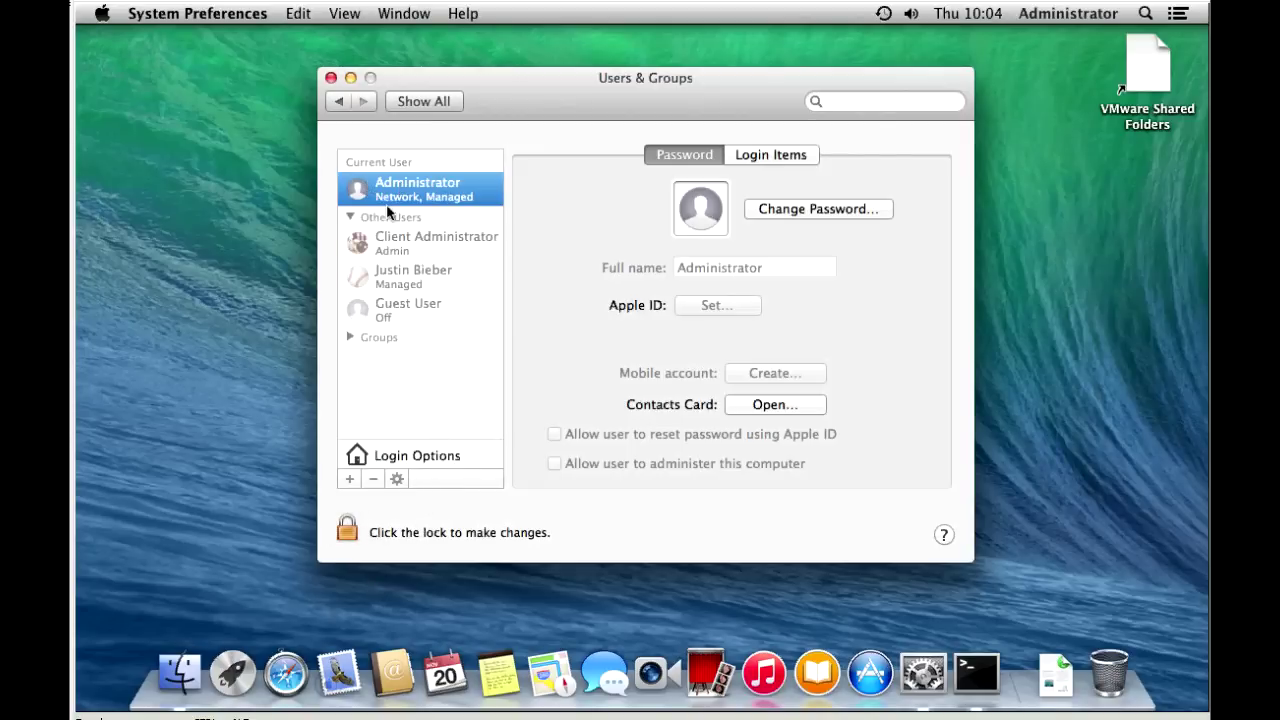
left_click(394, 457)
- Try to unlock the Users & Groups preferences with the domain administrator's username and account password
left_click(347, 528)
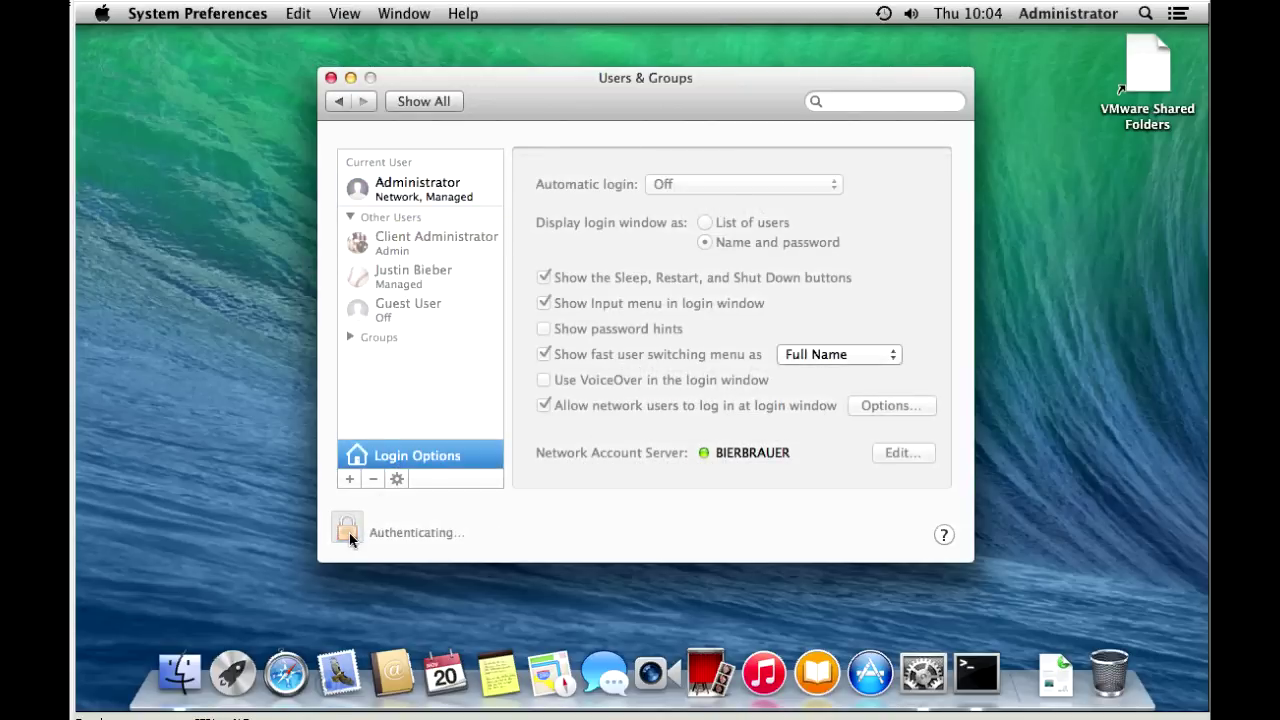
type("A")
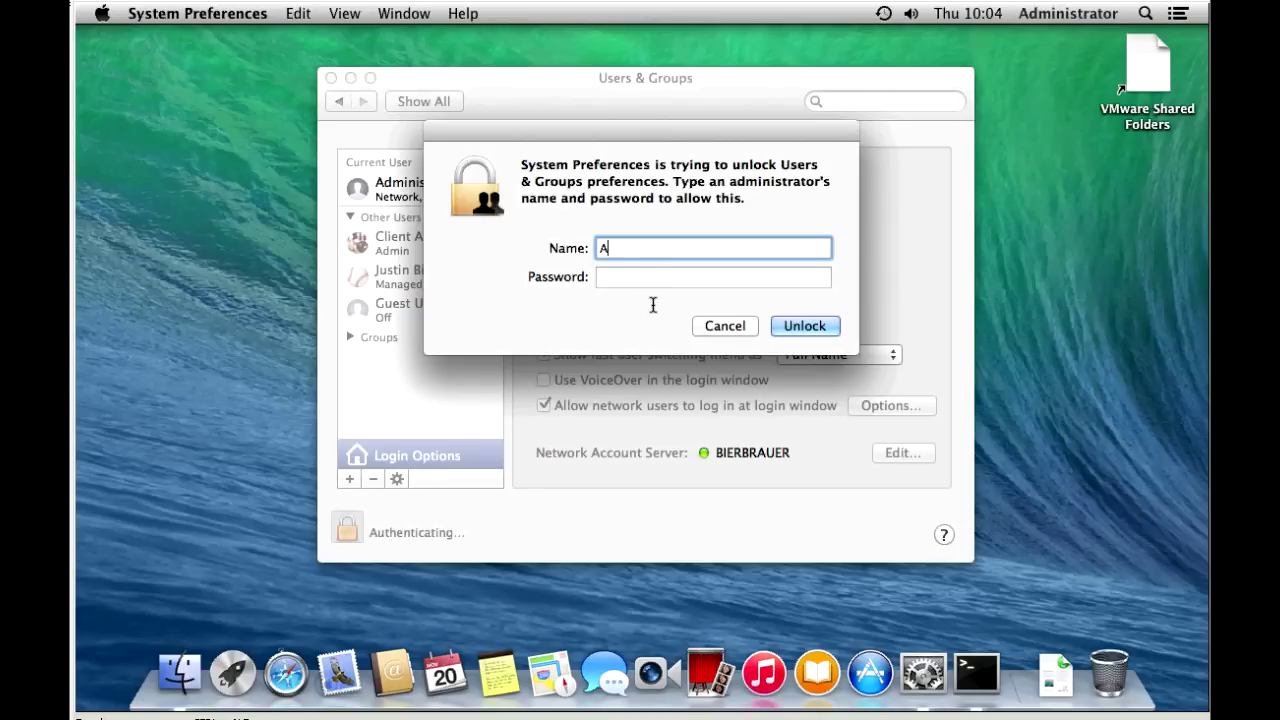
type("dministrator")
key("Tab")
type("•••••••••••")
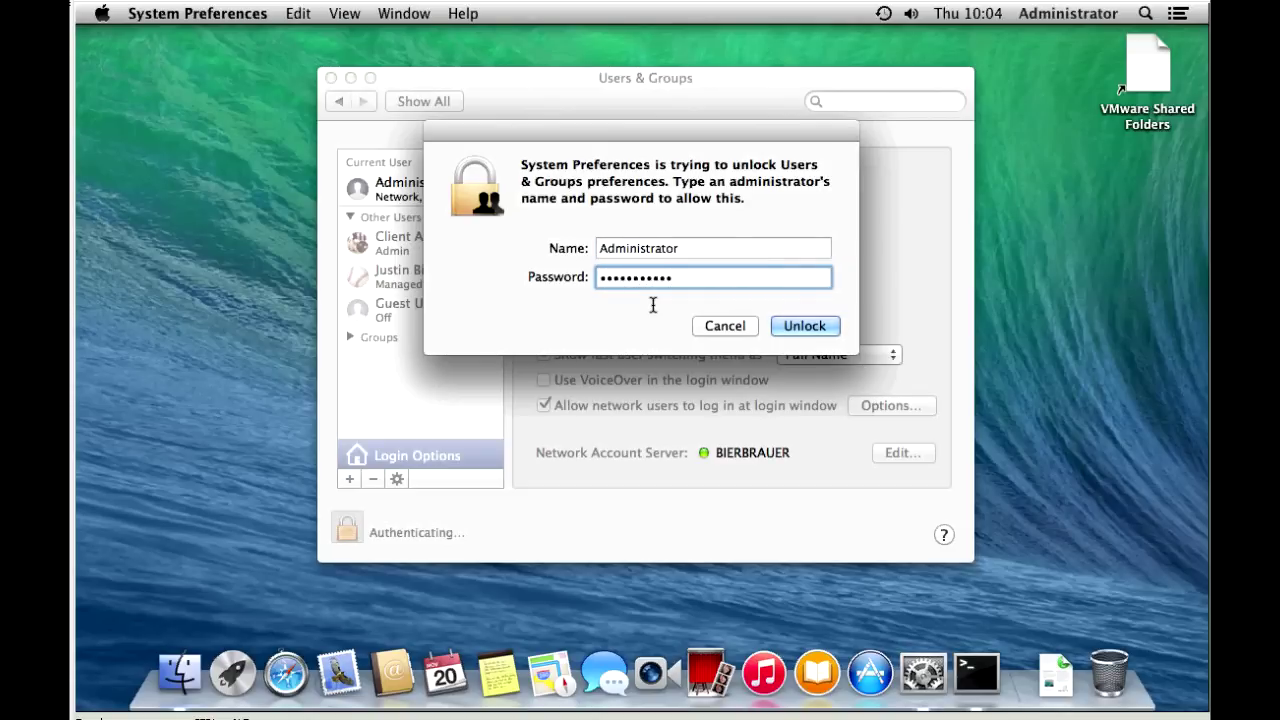
left_click(822, 327)
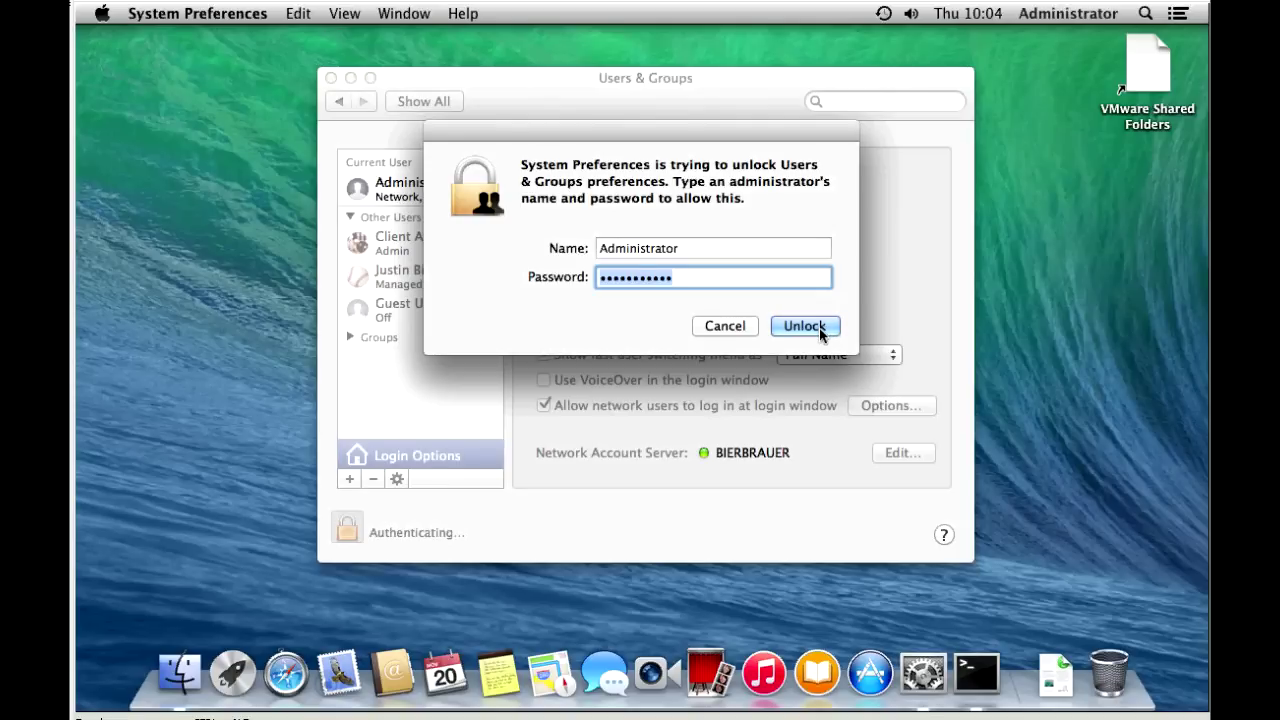
left_click(819, 327)
- Unlock the Users & Groups preferences with the local administrator's username and account password
key("Tab")
type("cladmin")
left_click(821, 330)
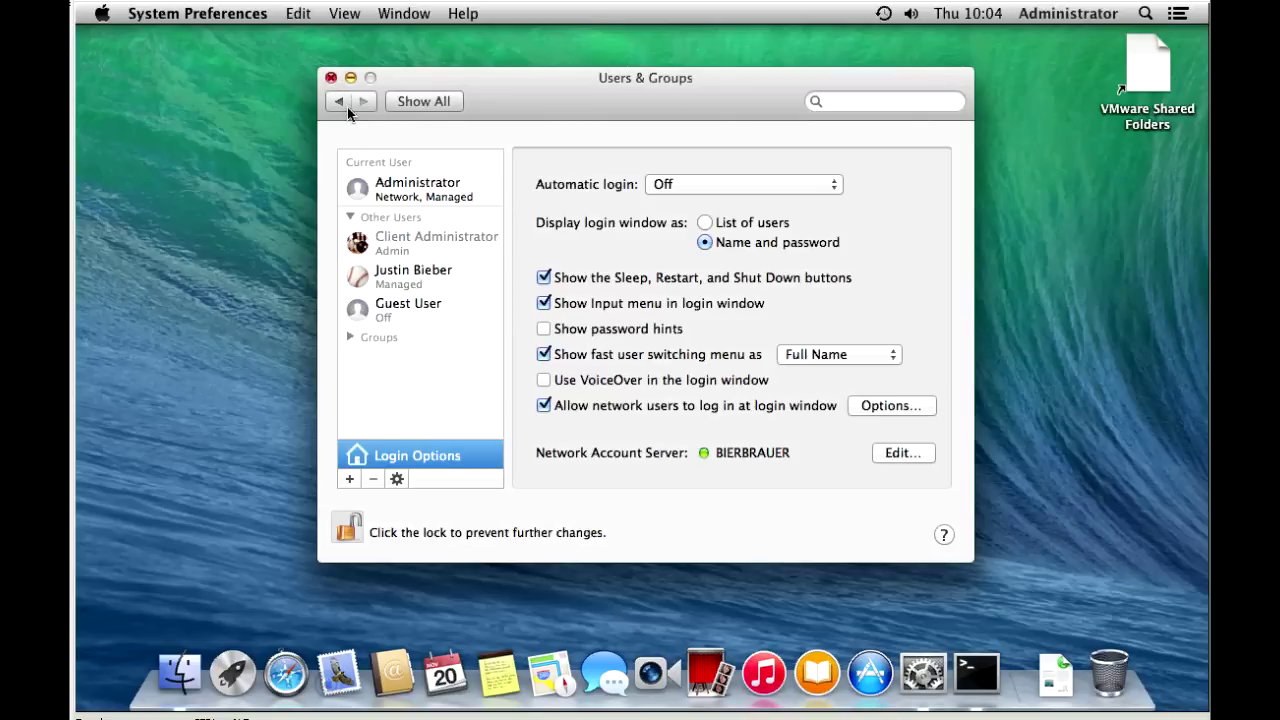
- Restrict login-window access to selected network users and add one user from the network user list
left_click(891, 405)
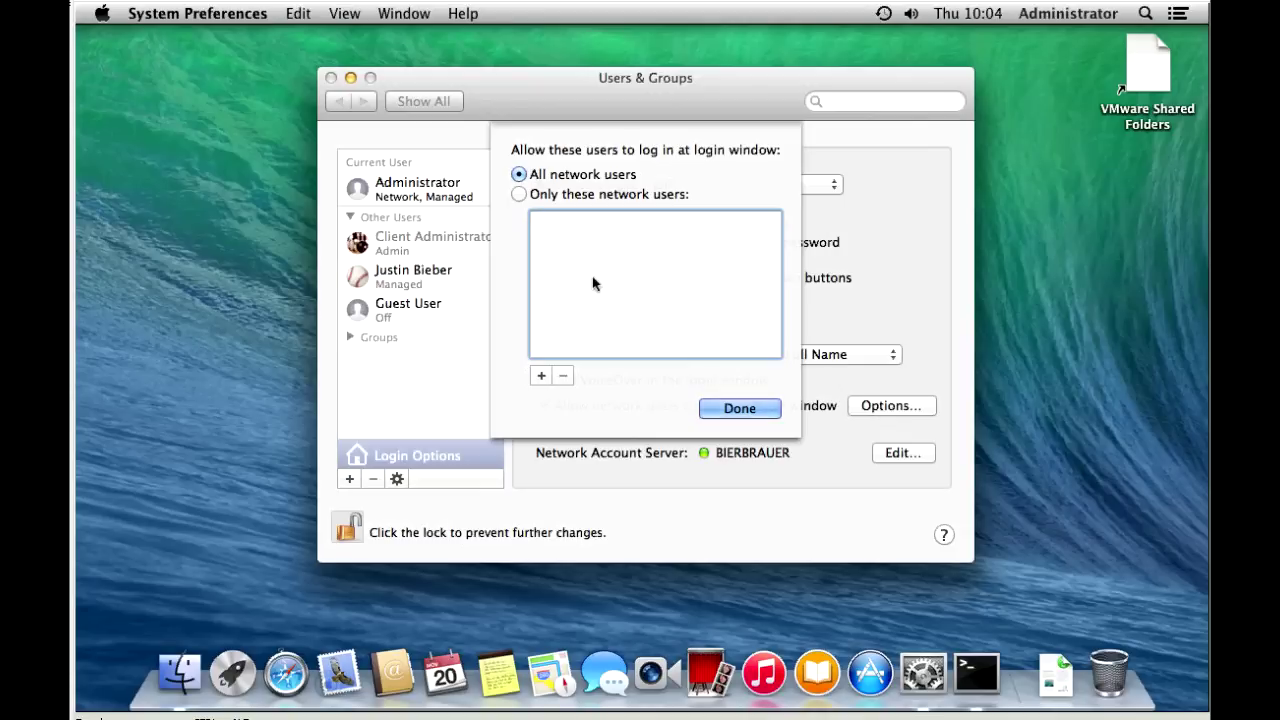
left_click(542, 377)
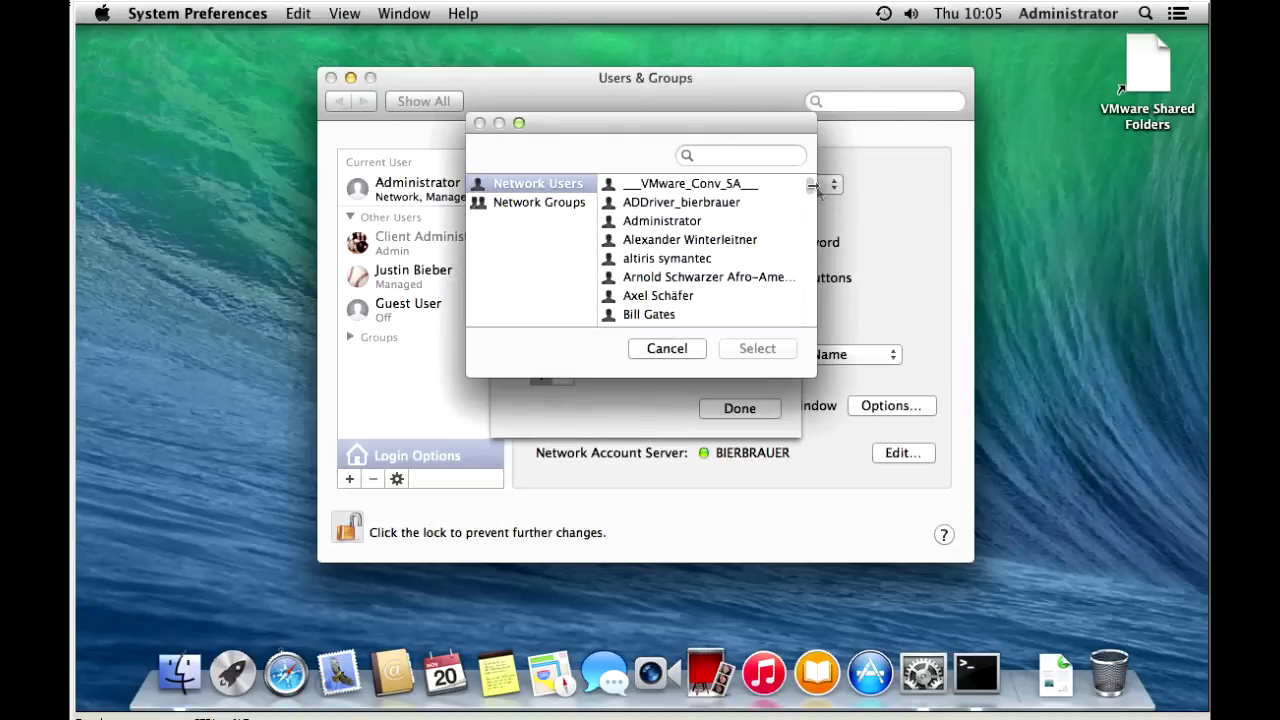
left_click_drag(817, 190, 822, 250)
left_click(666, 229)
left_click(756, 349)
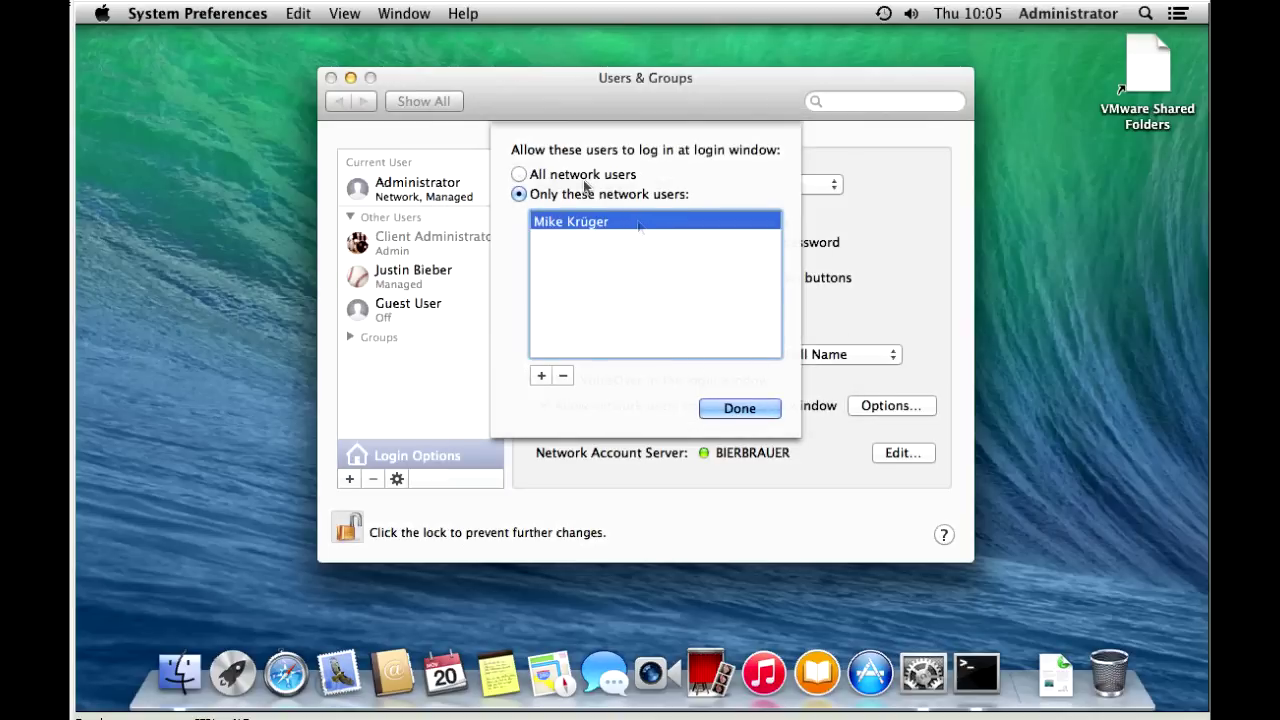